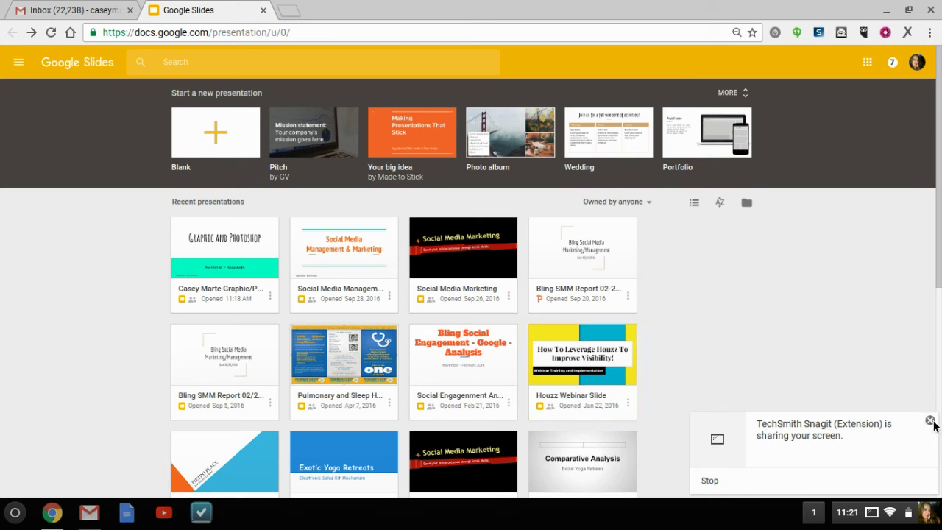
Dismiss the screen-sharing notice and open a new, empty browser tab.
left_click(930, 421)
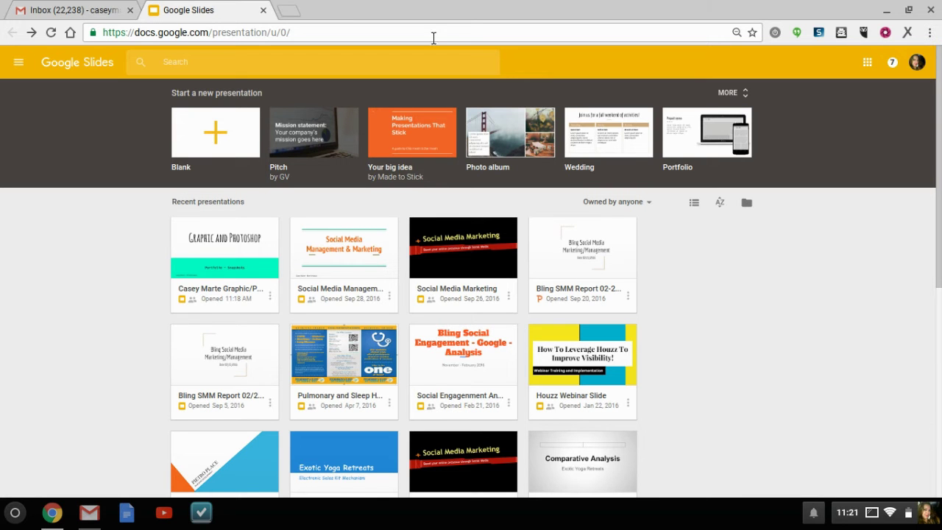
left_click(289, 10)
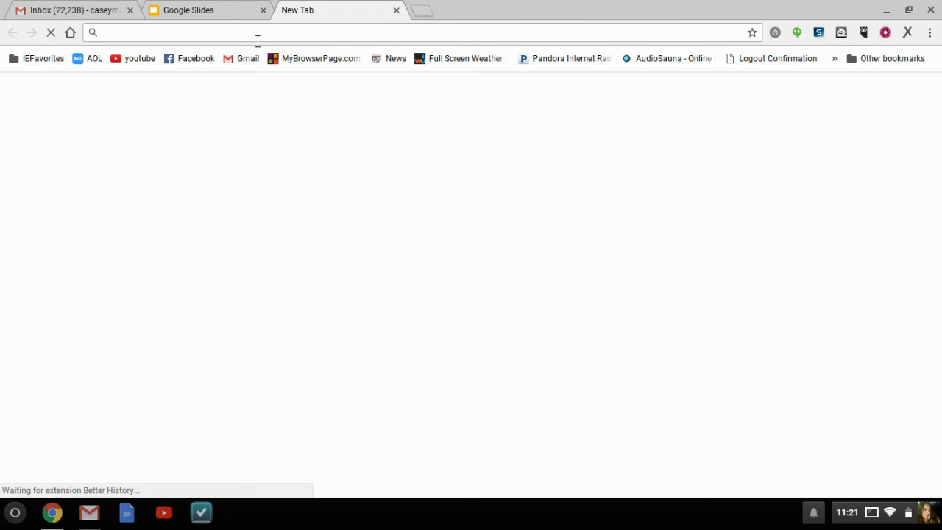
Enter the site's address and load its wp-admin Dashboard from the address-bar suggestion.
type("casey")
key("Down")
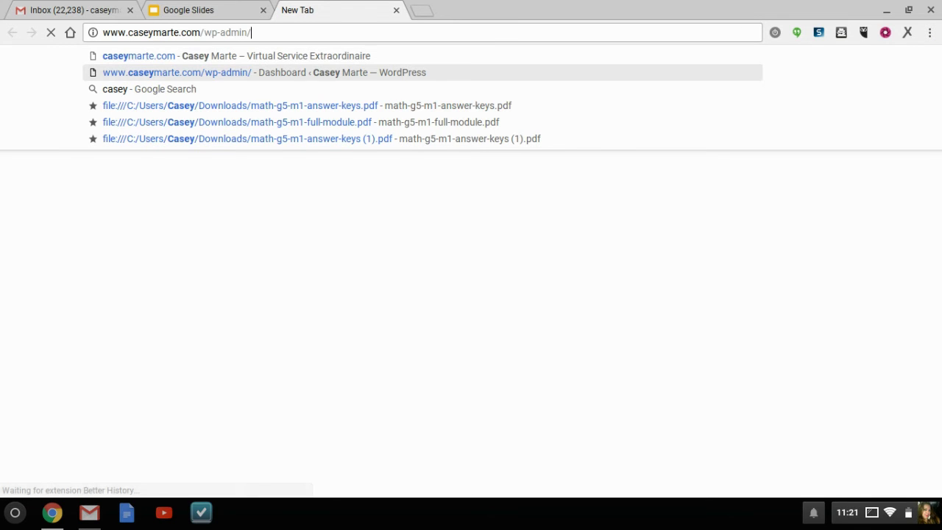
key("Return")
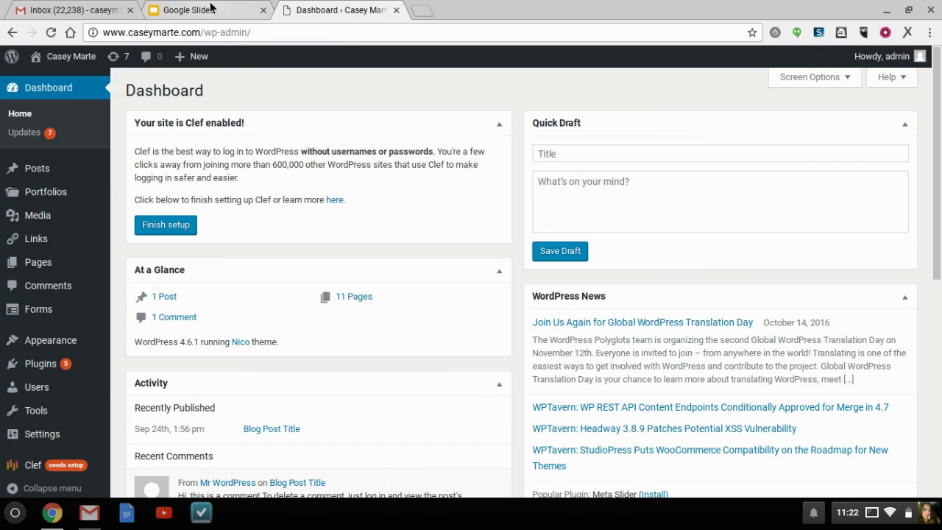
left_click(207, 11)
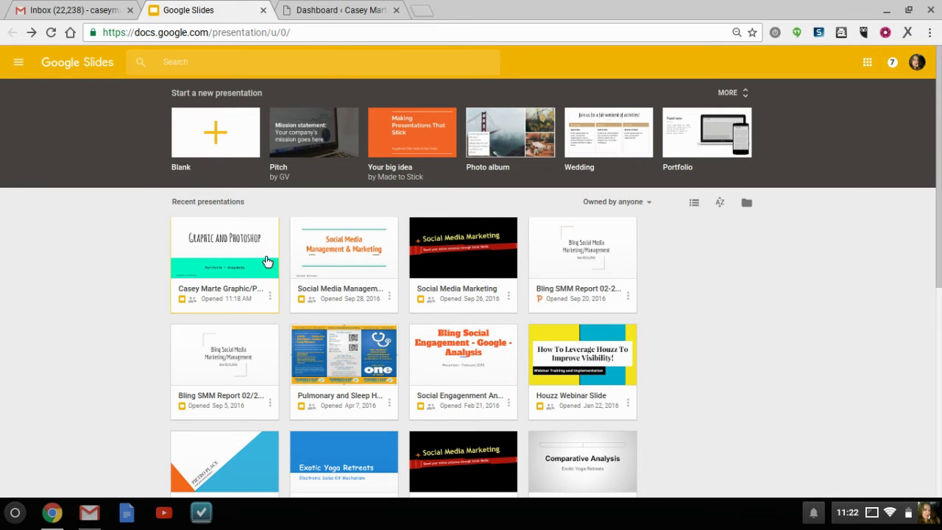
left_click(354, 14)
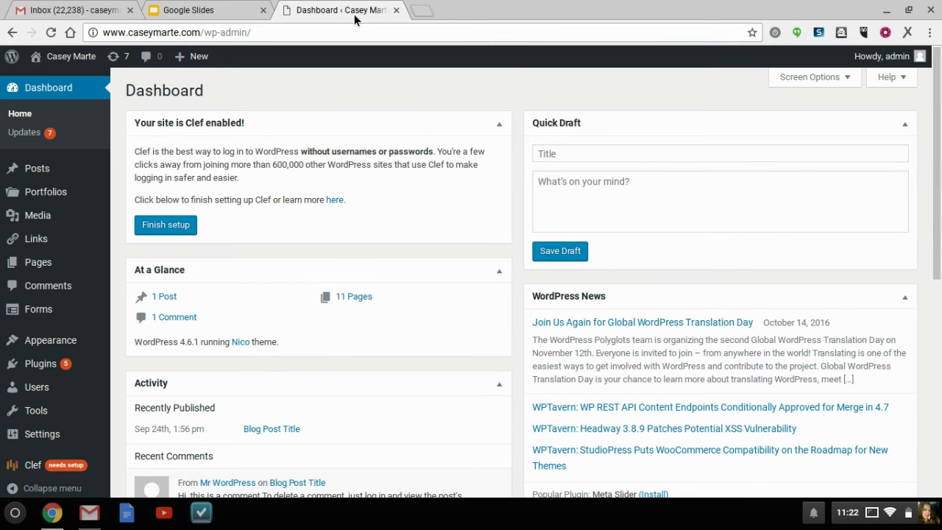
mouse_move(67, 191)
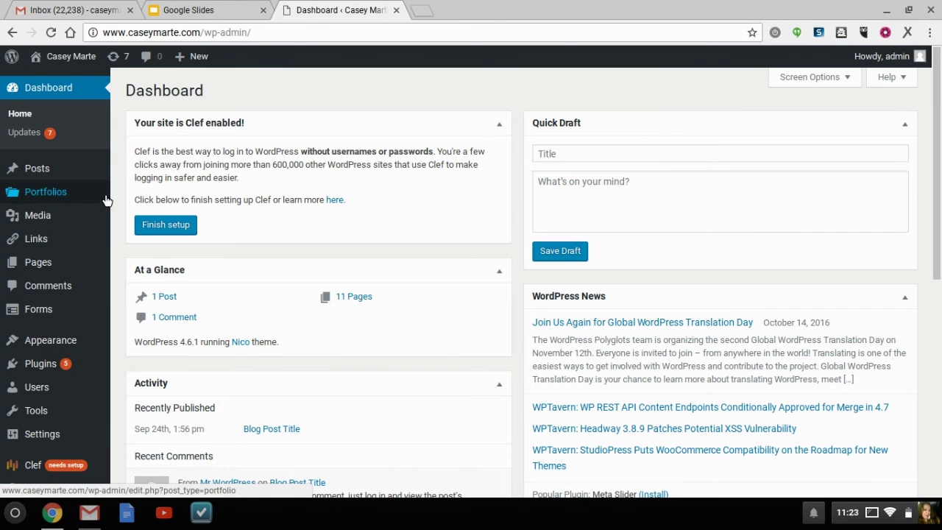
Open the Graphic and Photoshop presentation from the Google Slides list.
mouse_move(110, 199)
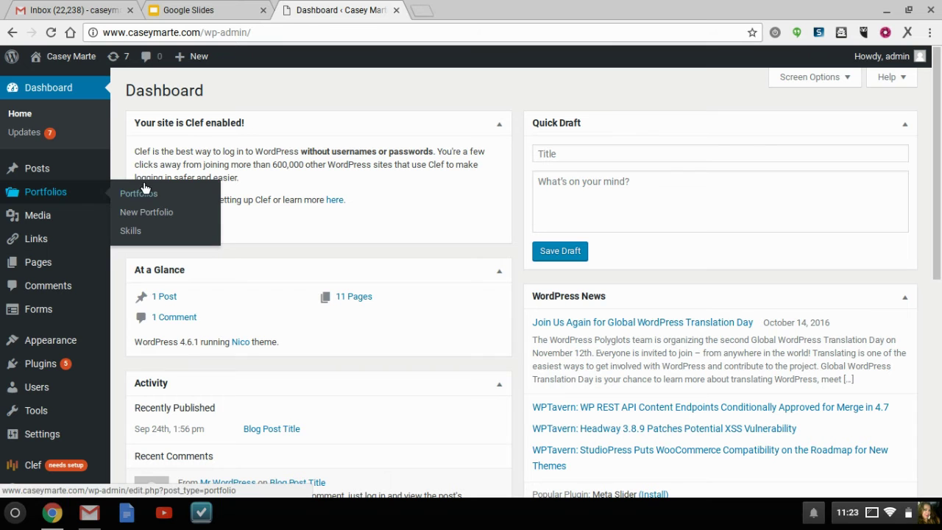
left_click(219, 12)
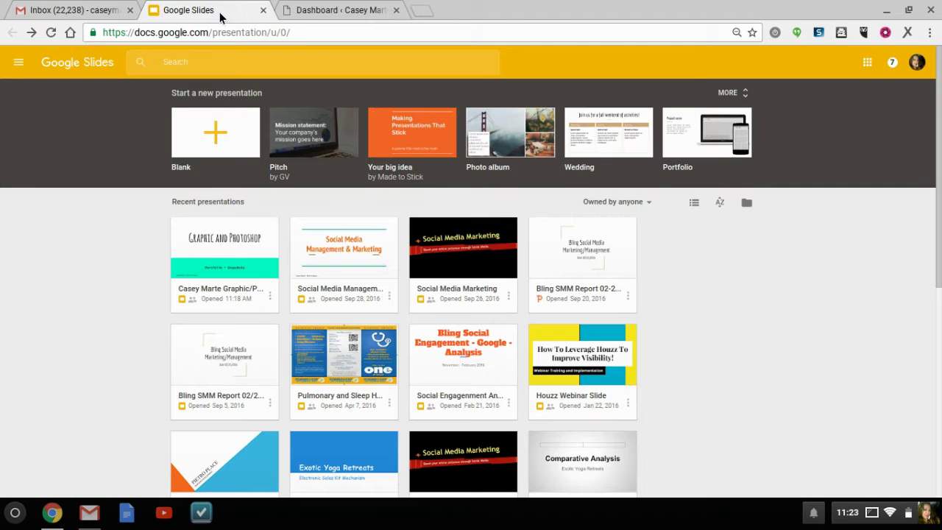
left_click(213, 243)
Back in WordPress, browse the 11-page Pages list and start a new page.
left_click(338, 9)
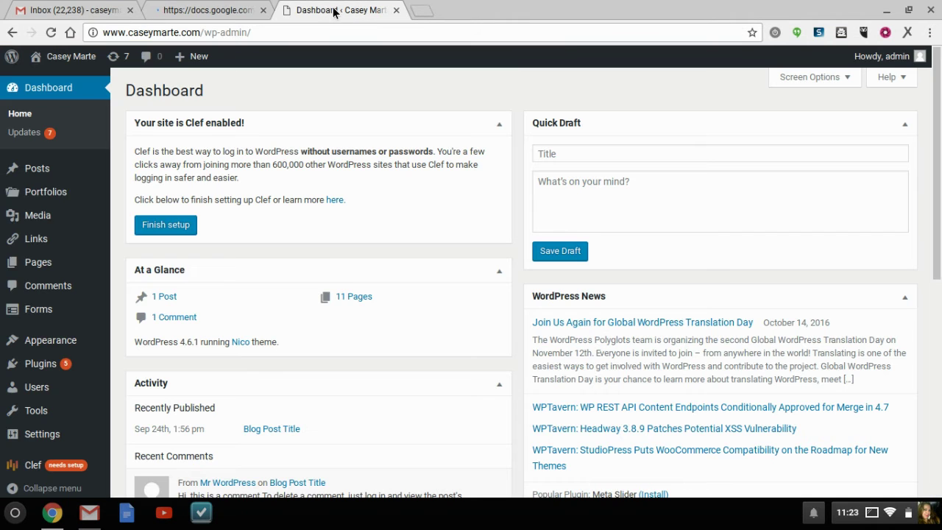
mouse_move(63, 199)
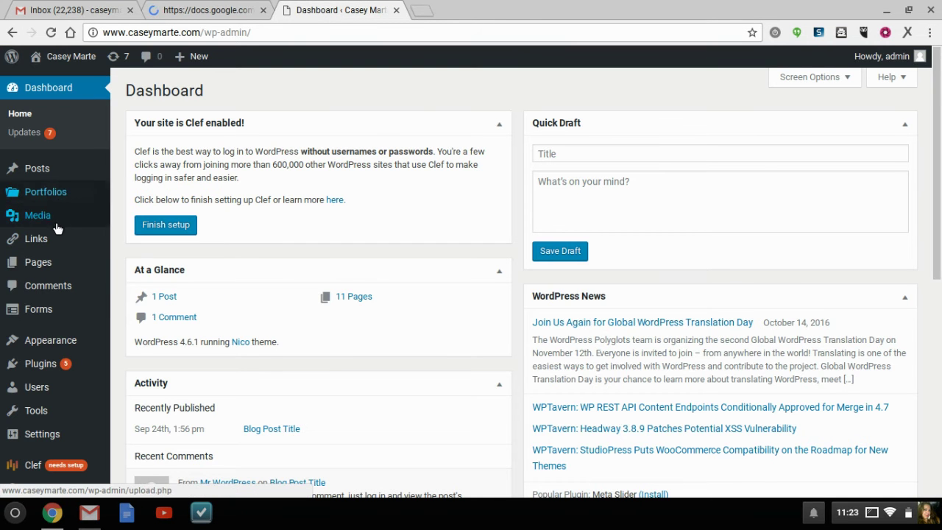
left_click(49, 263)
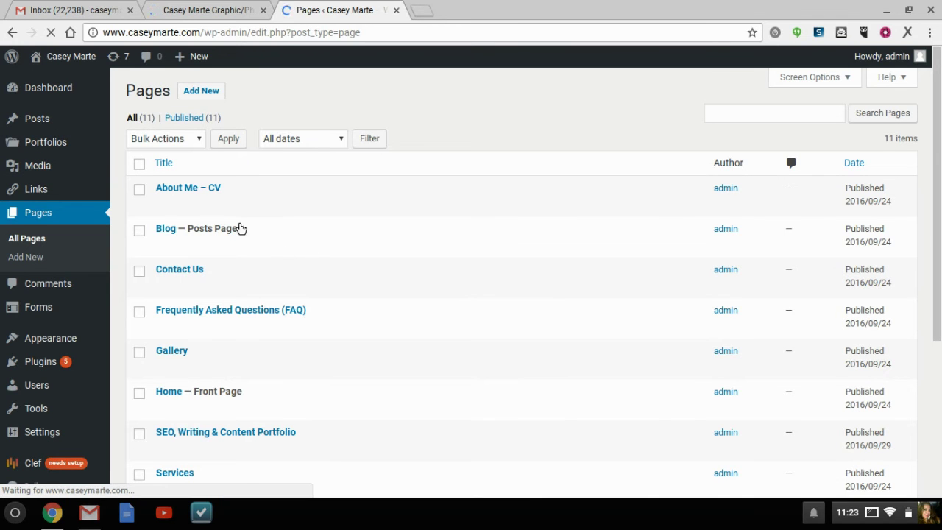
scroll(261, 204, "down", 3)
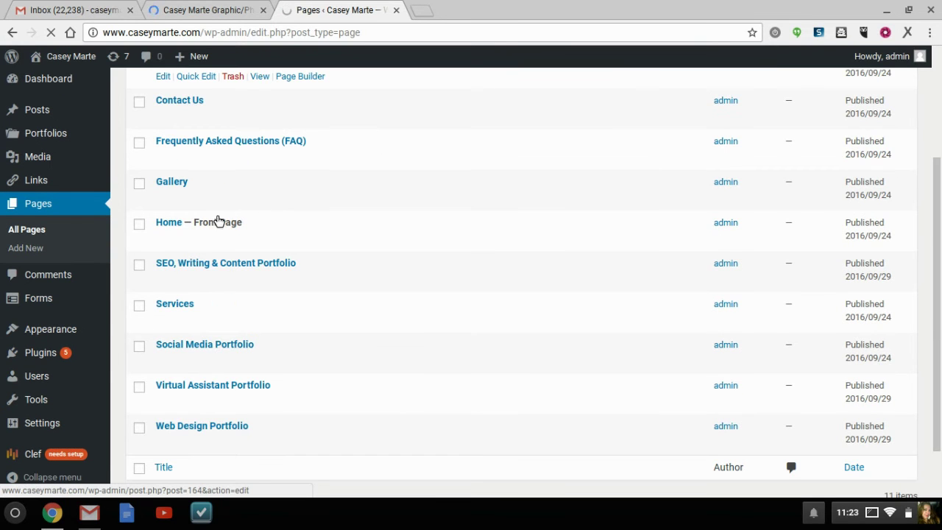
scroll(206, 371, "down", 1)
scroll(206, 362, "down", 1)
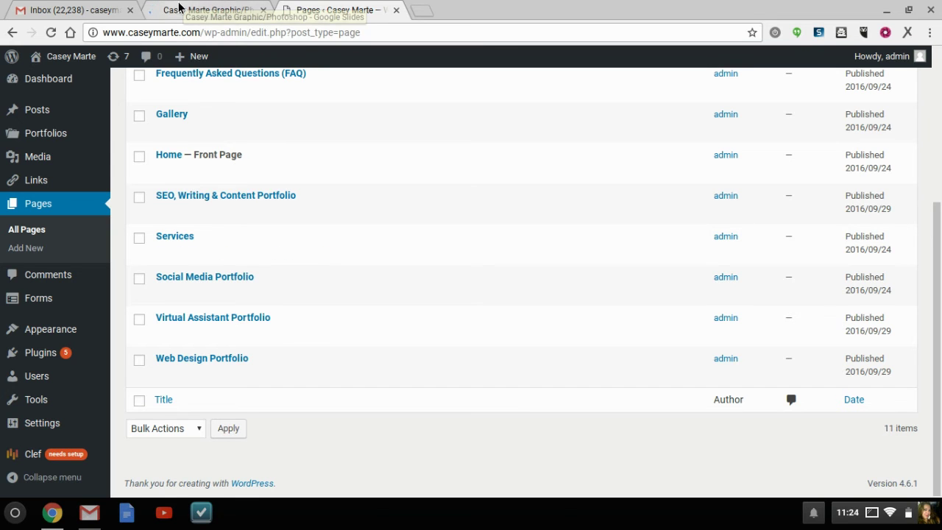
scroll(220, 169, "up", 4)
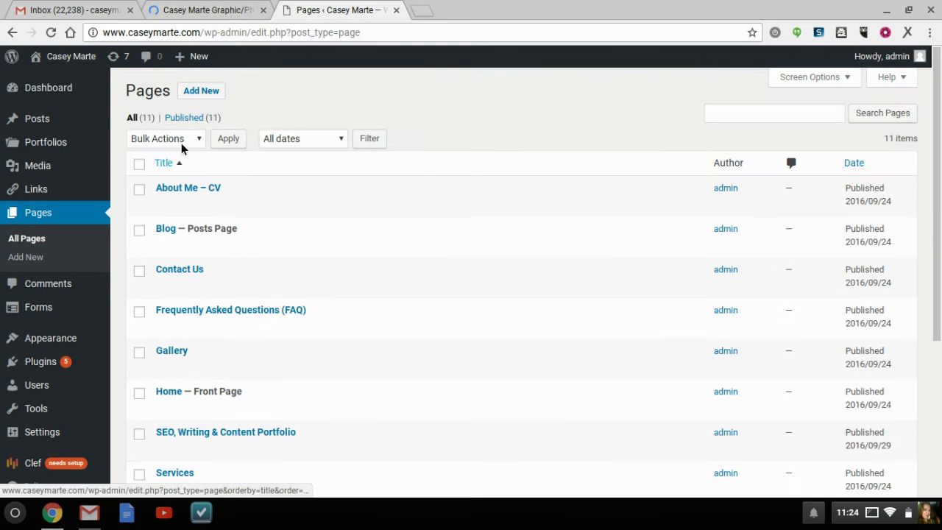
left_click(193, 93)
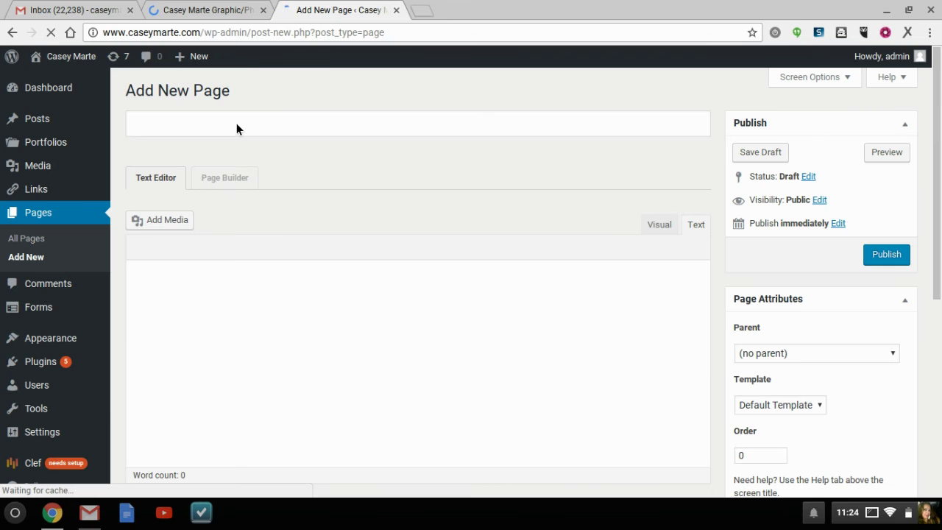
Title the new page 'Graphic and Photoshop Portfolio', fixing the 'Grapihc' typo, then go to the presentation tab.
left_click(237, 128)
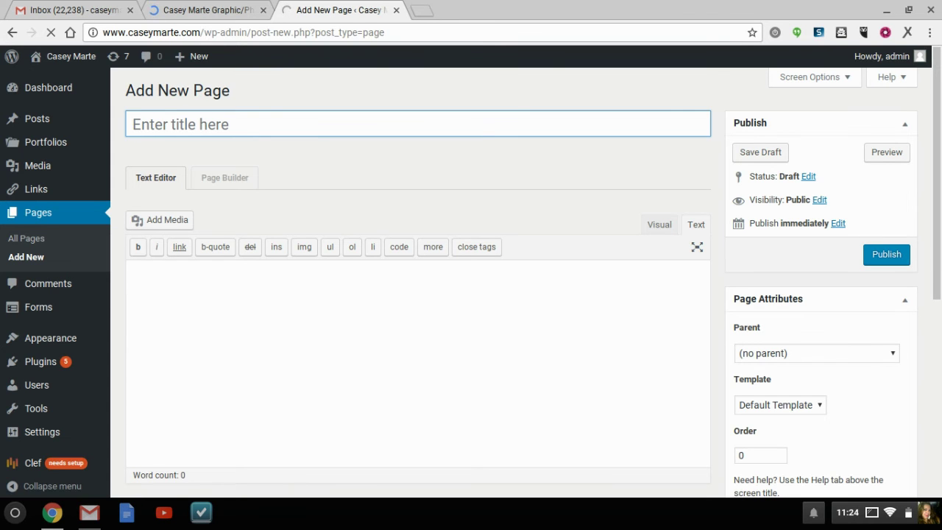
type("Grapihc and Photoshop")
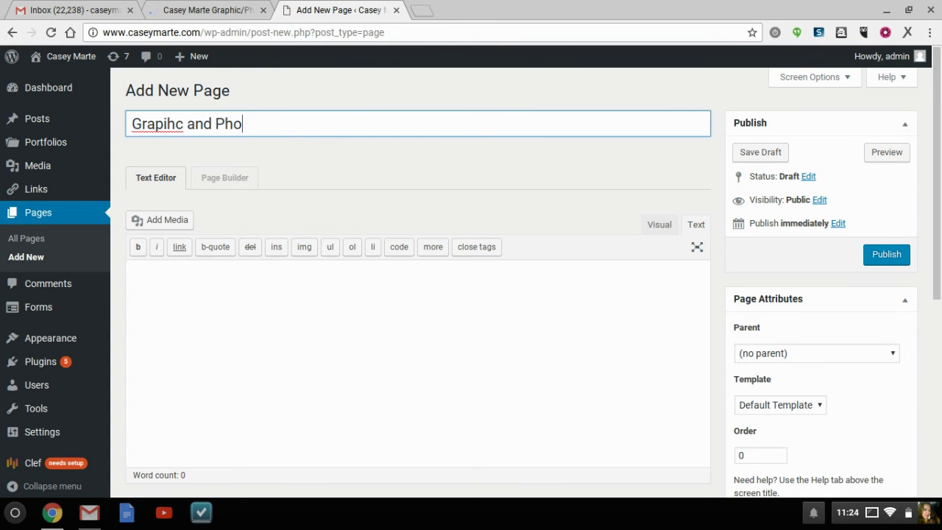
left_click(185, 125)
key("BackSpace")
key("BackSpace")
key("BackSpace")
type("hic")
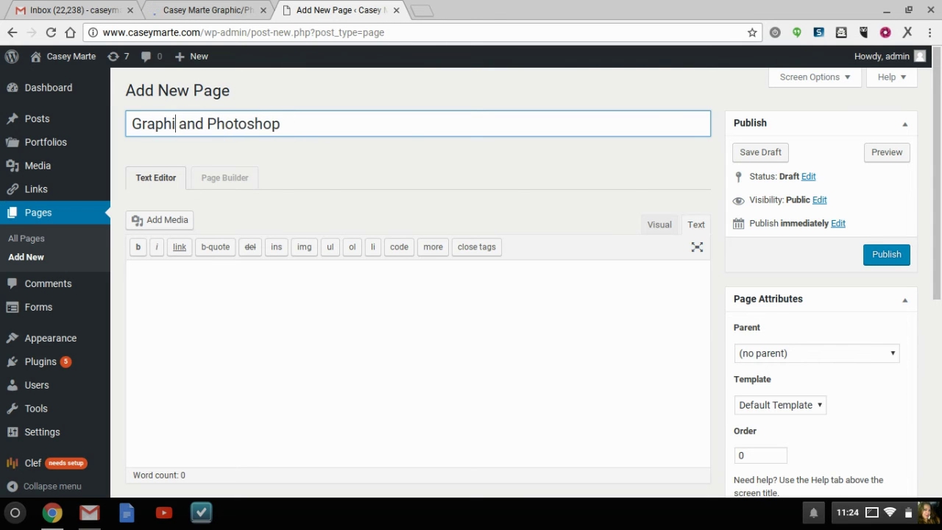
left_click(411, 136)
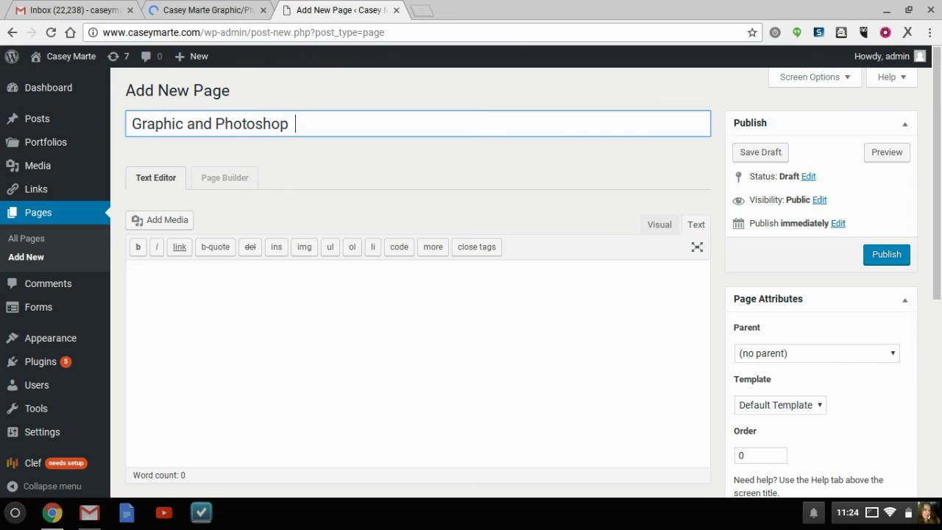
type("Portfolio")
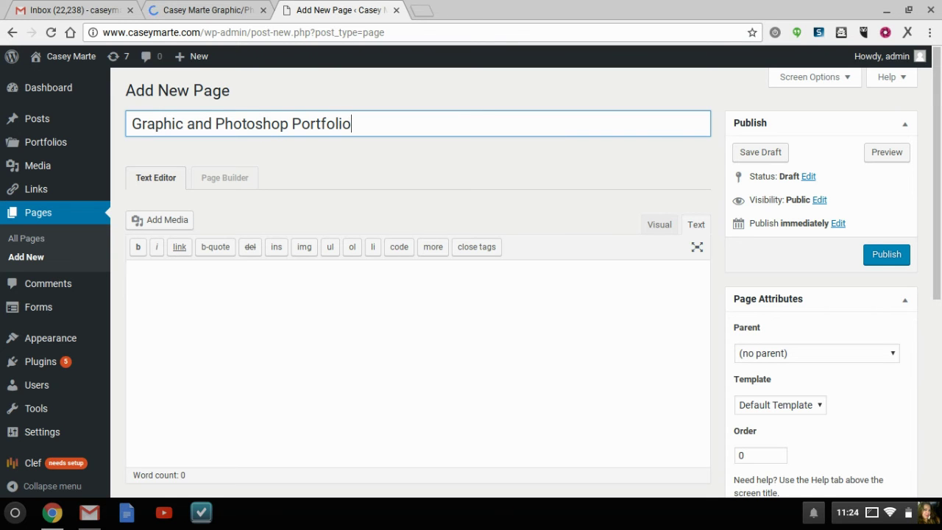
left_click(194, 309)
left_click(206, 10)
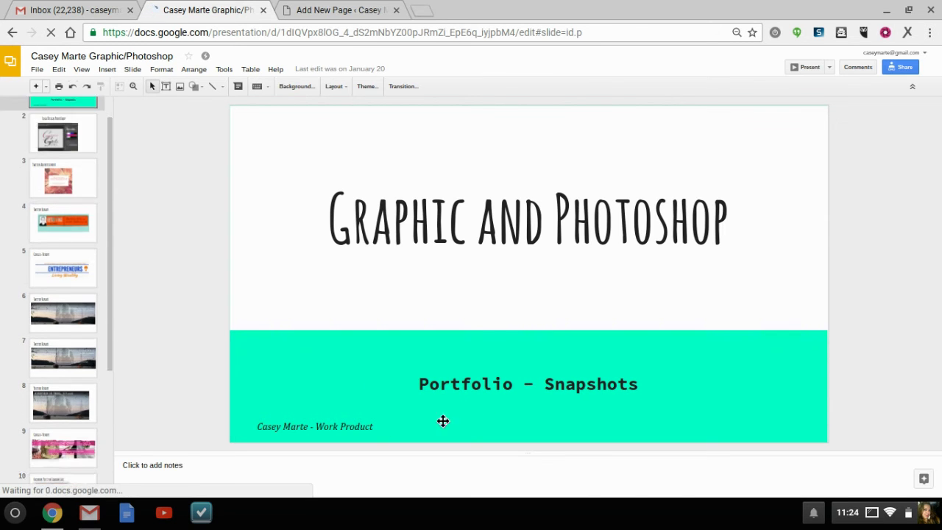
scroll(443, 421, "down", 3)
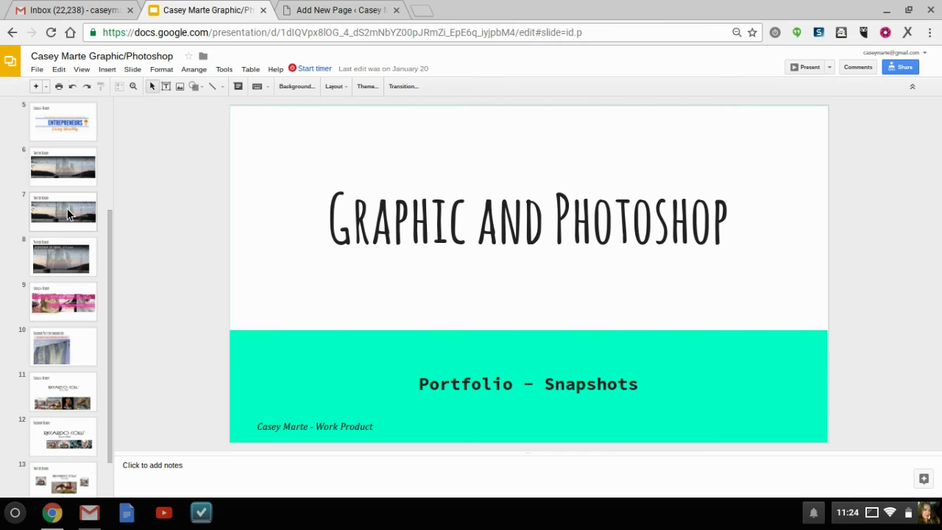
scroll(69, 300, "down", 1)
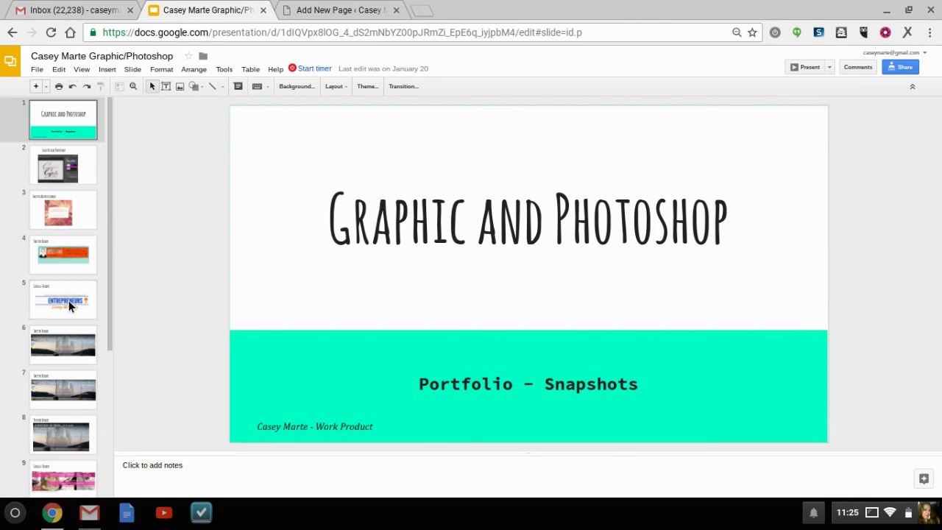
scroll(80, 320, "down", 3)
In Publish to the web's Embed options, enable starting the slideshow on load and select the iframe code.
left_click(37, 69)
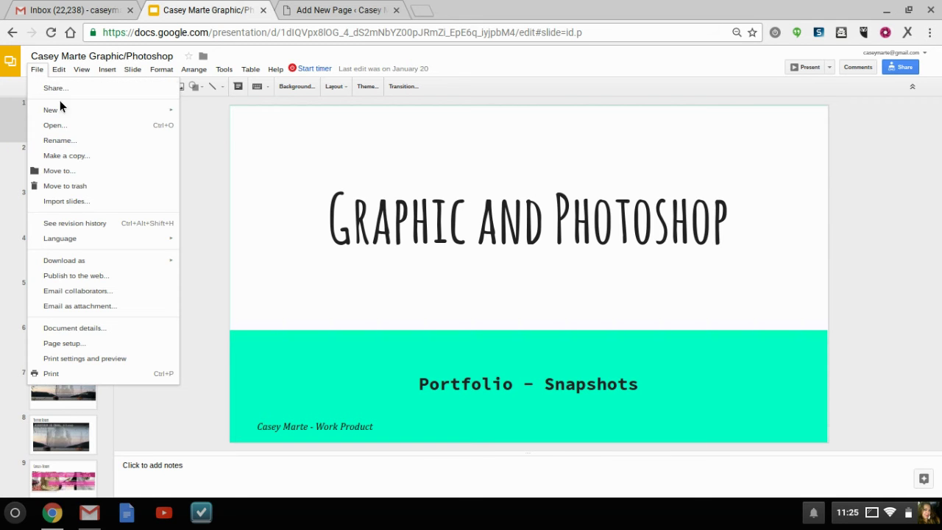
left_click(97, 278)
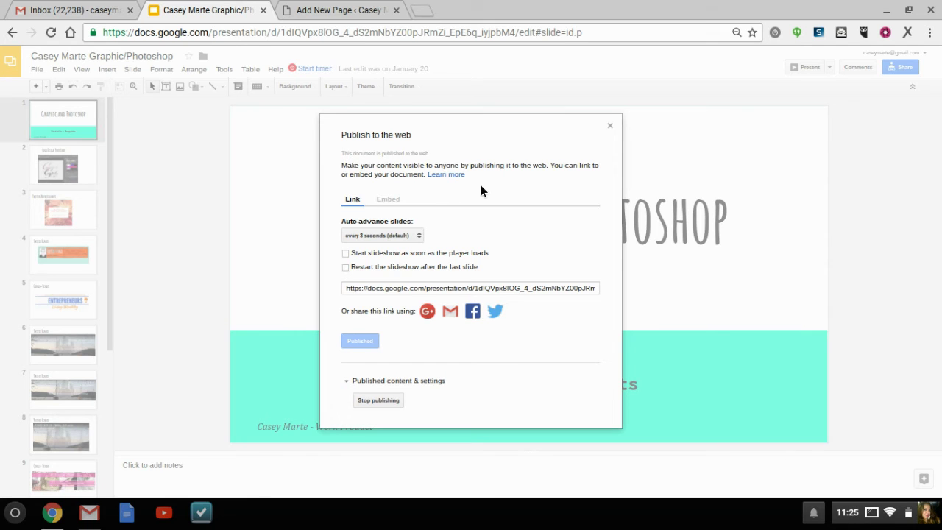
left_click(391, 201)
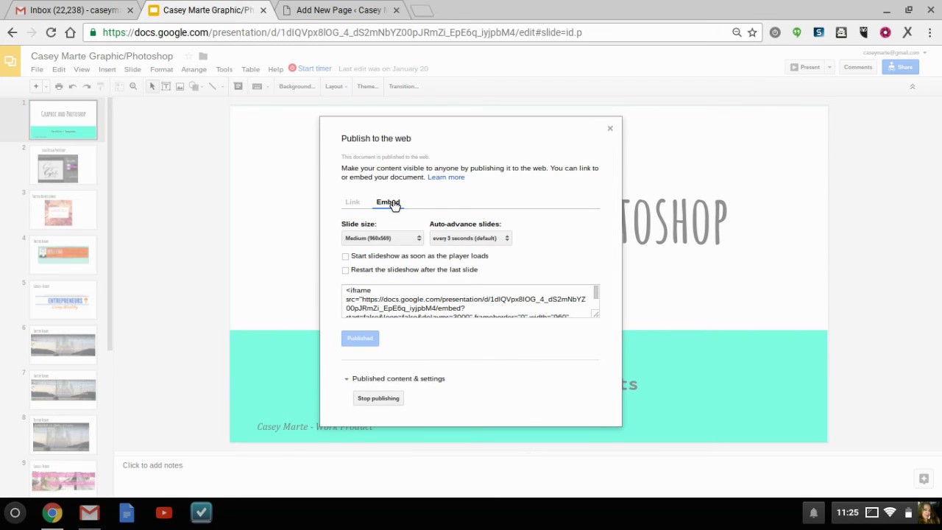
left_click(397, 305)
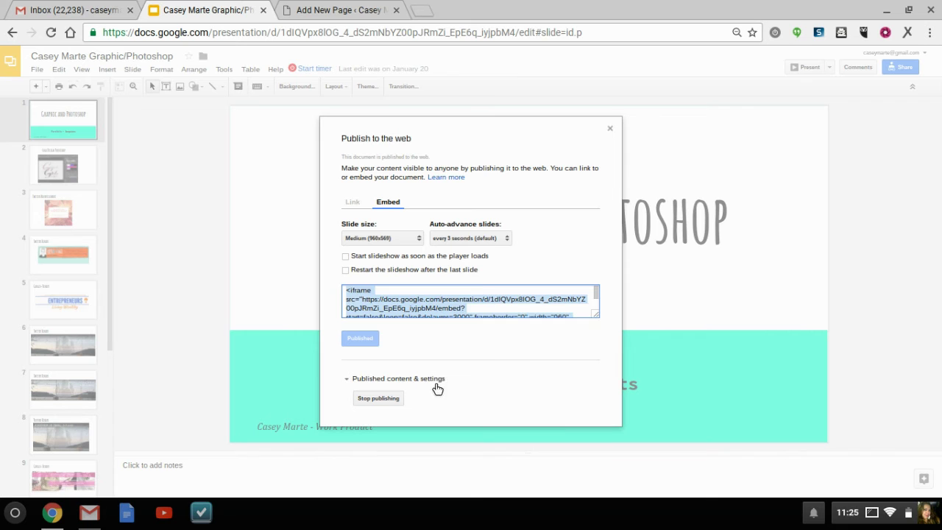
left_click(507, 341)
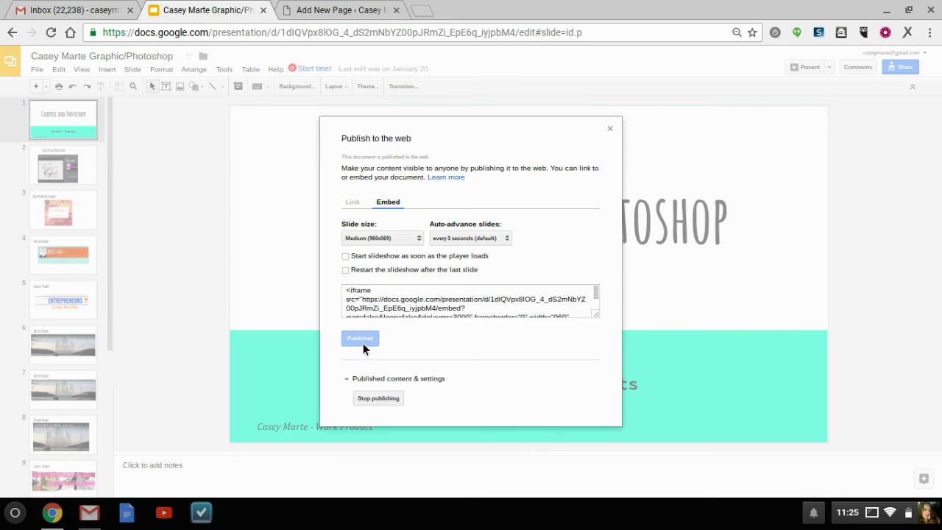
left_click(353, 202)
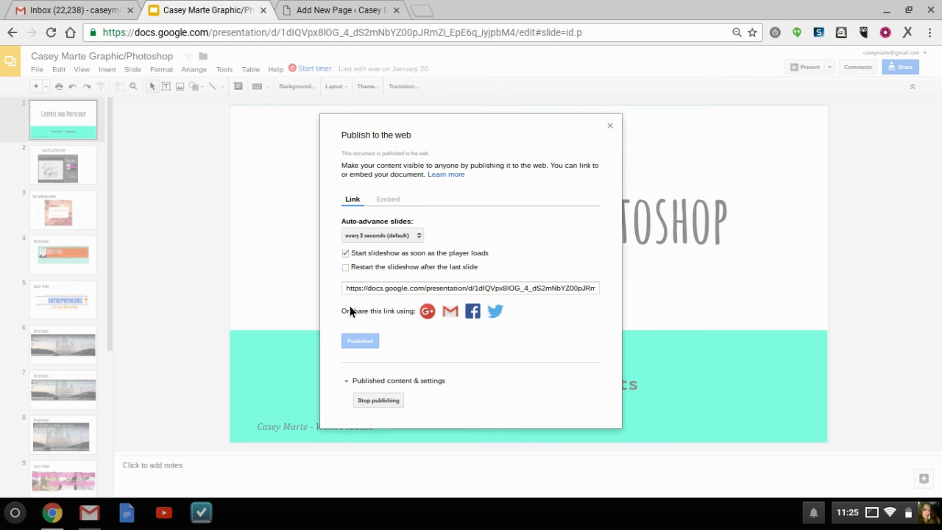
left_click(390, 199)
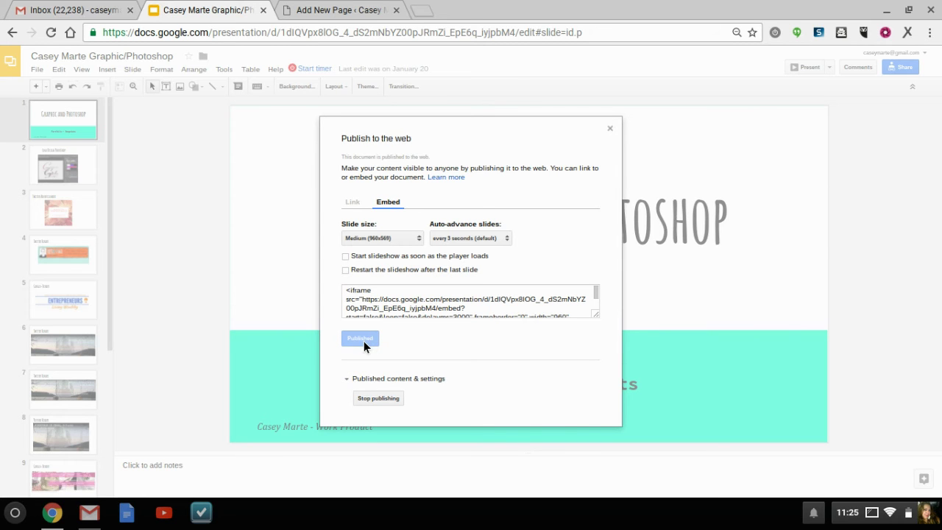
left_click(346, 256)
left_click(405, 317)
key("ctrl+c")
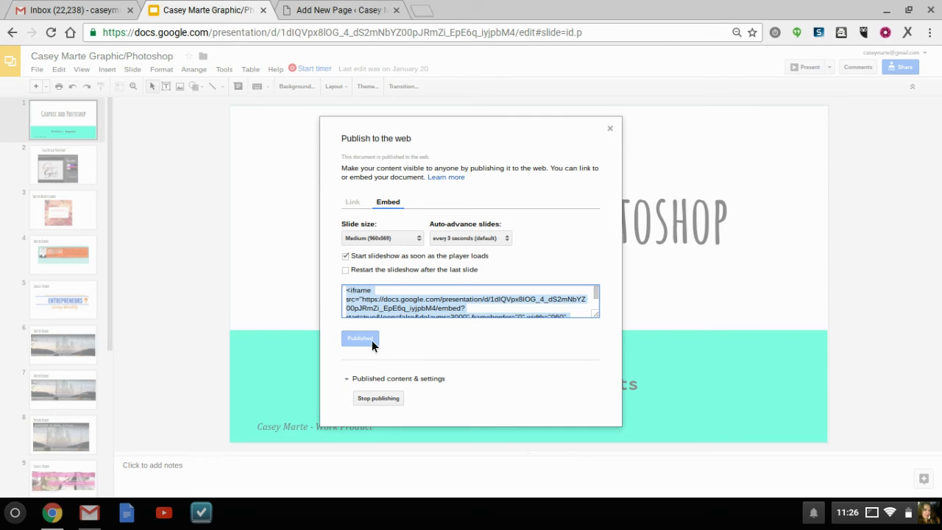
Close the publish dialog and paste the iframe code into the draft's Text editor body.
left_click(610, 129)
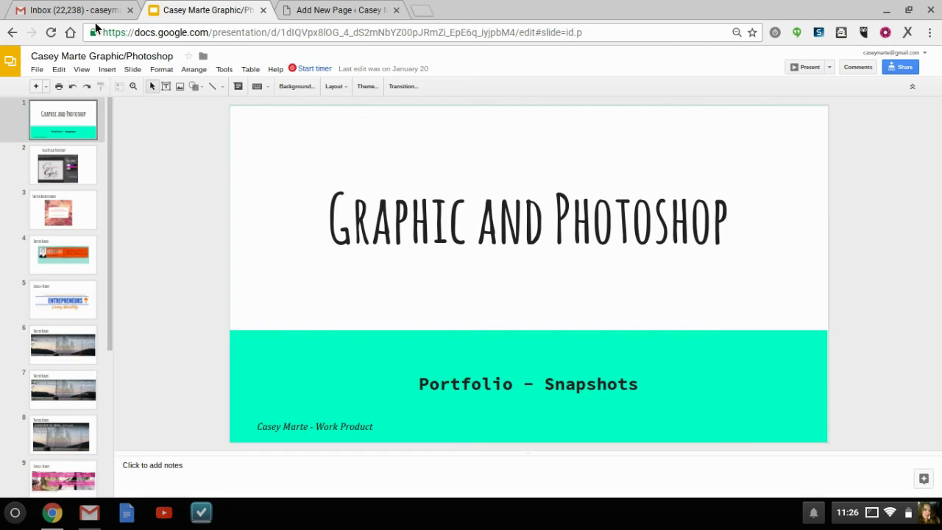
left_click(321, 15)
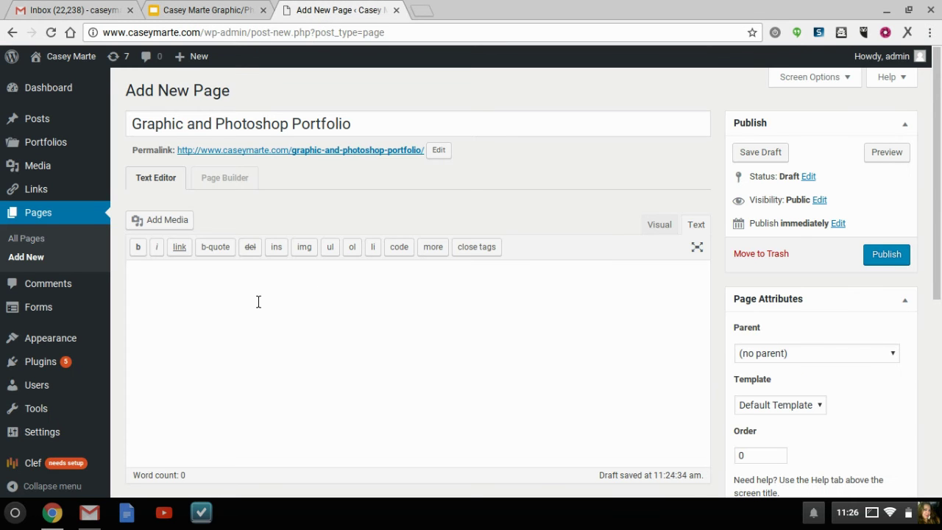
left_click(696, 226)
key("ctrl+v")
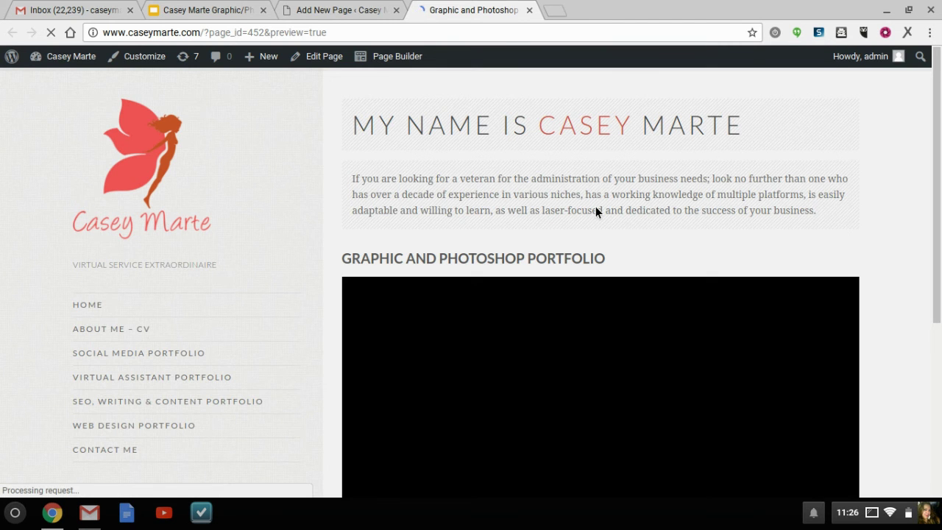
In the preview, pause the embedded slideshow, step to the Google+ and Twitter header slides, then resume playback.
scroll(814, 186, "down", 3)
scroll(815, 186, "down", 3)
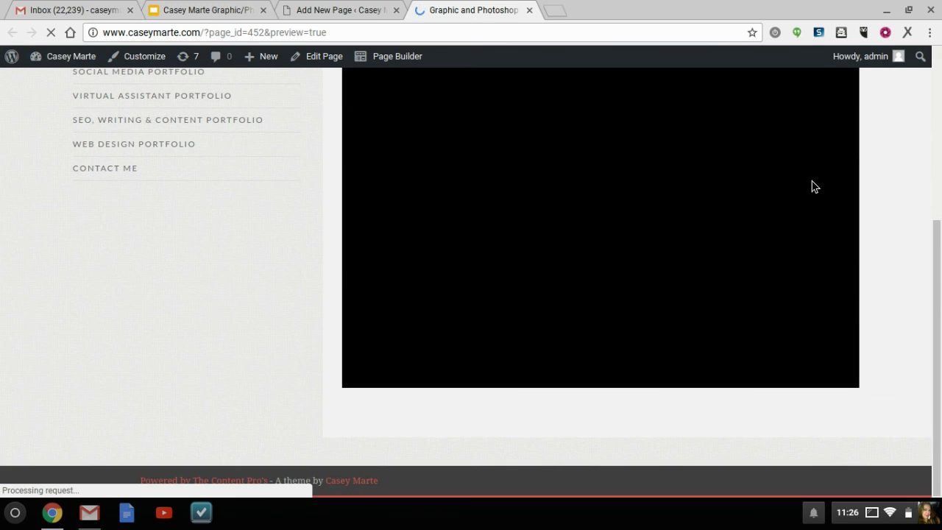
scroll(816, 180, "up", 4)
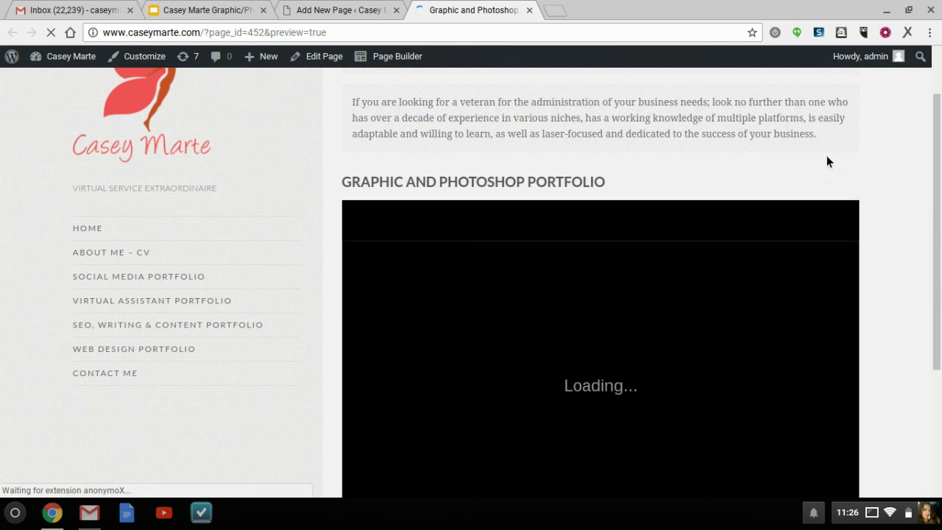
scroll(838, 175, "down", 2)
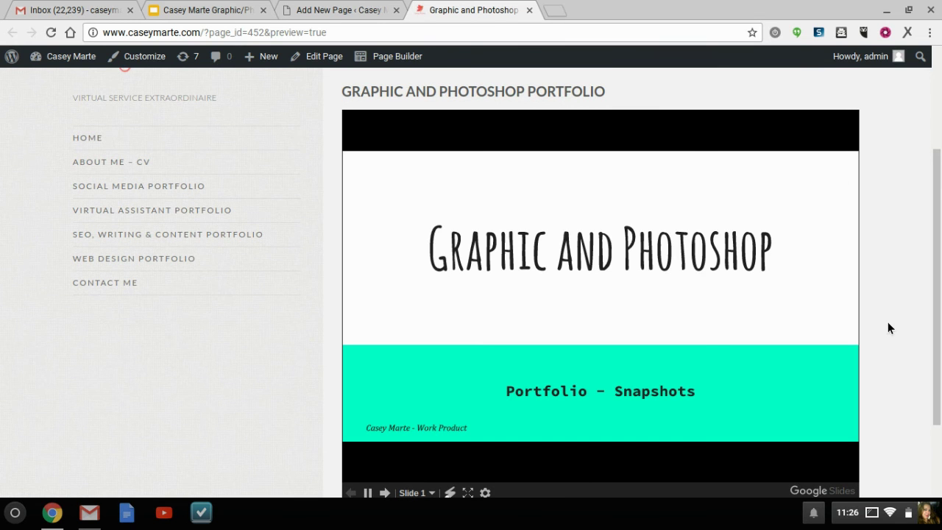
scroll(888, 327, "down", 1)
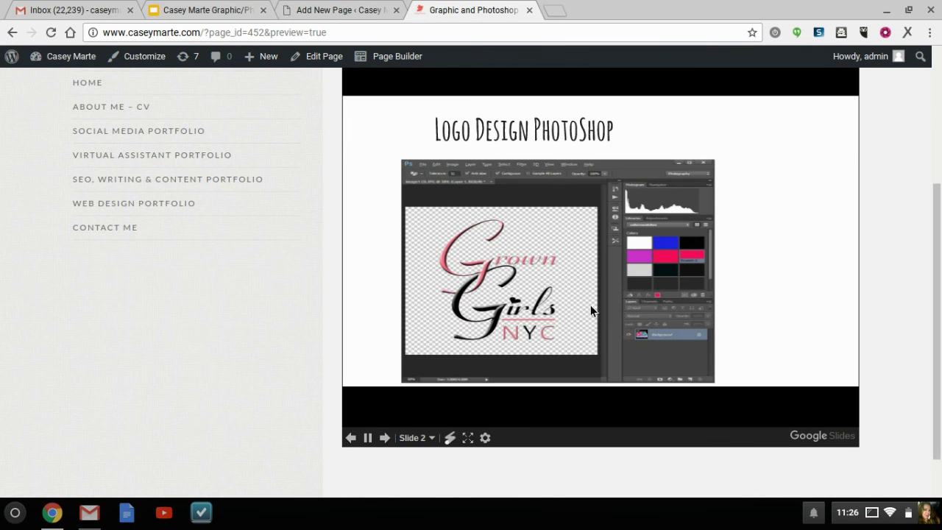
left_click(371, 441)
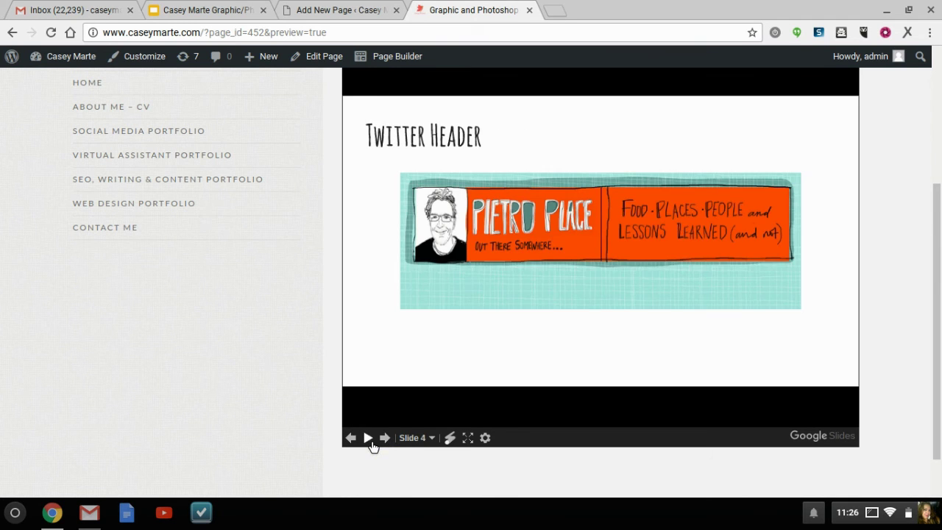
left_click(389, 444)
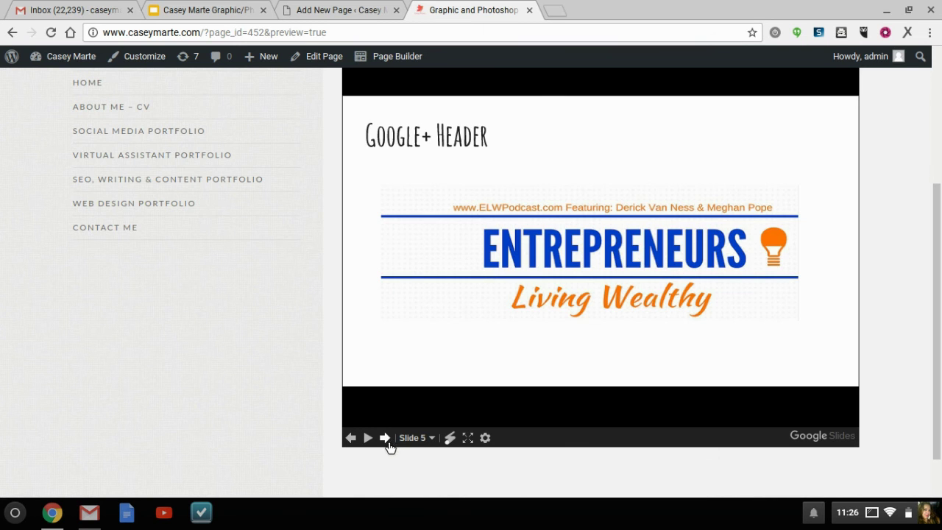
left_click(392, 442)
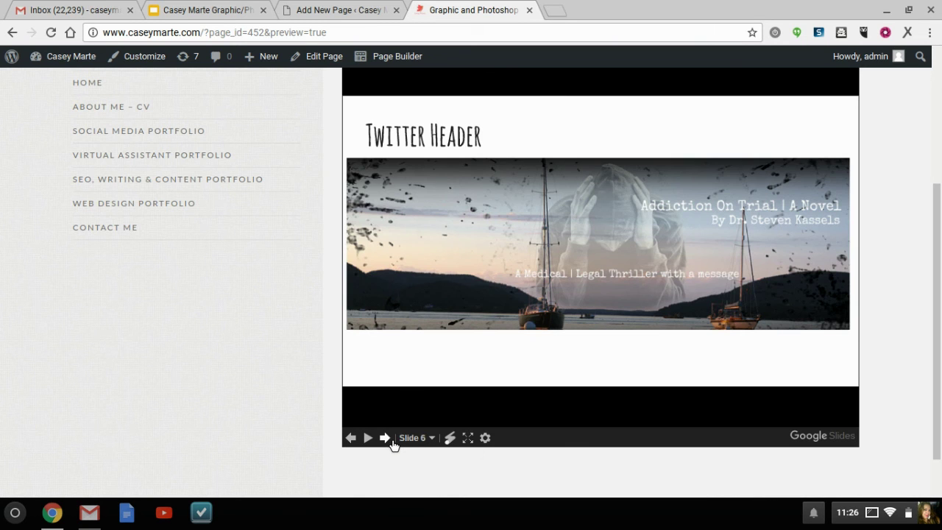
left_click(370, 443)
scroll(579, 329, "down", 2)
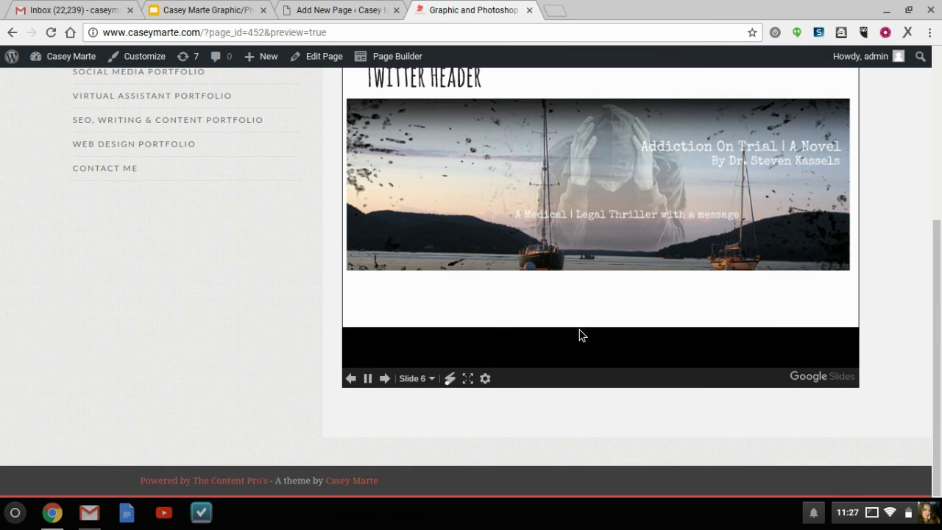
scroll(579, 335, "up", 4)
scroll(580, 330, "down", 4)
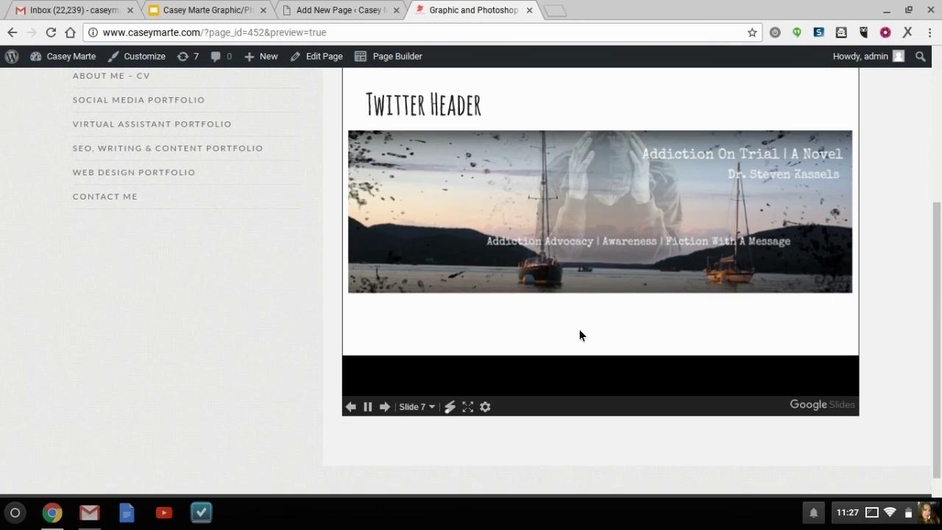
scroll(579, 331, "up", 4)
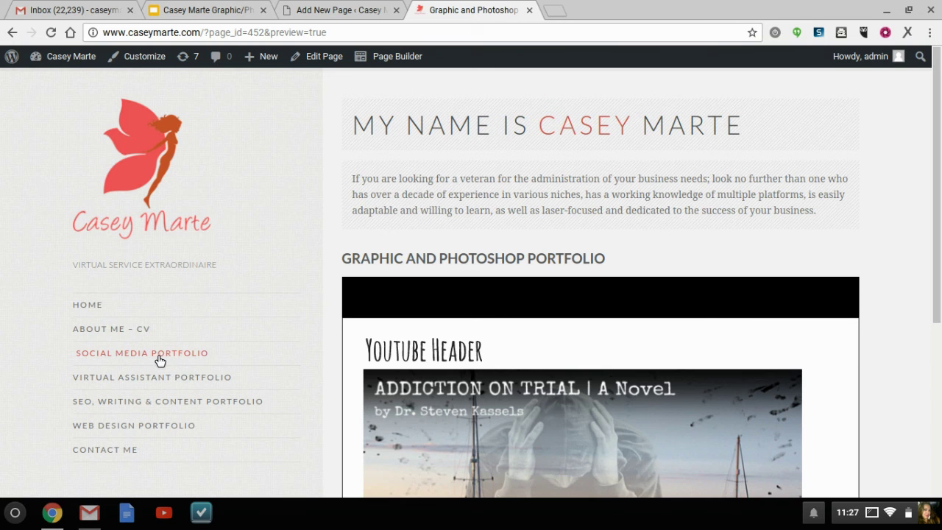
left_click(156, 359)
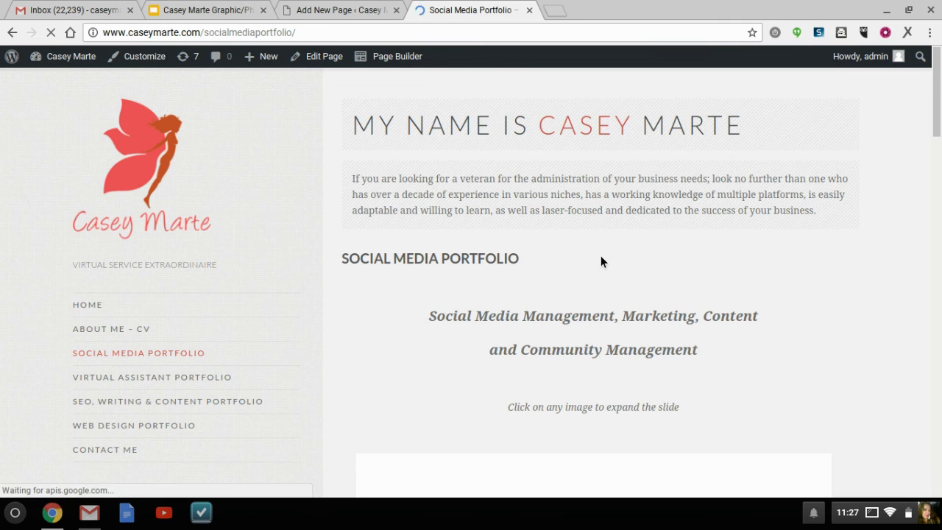
scroll(600, 257, "down", 3)
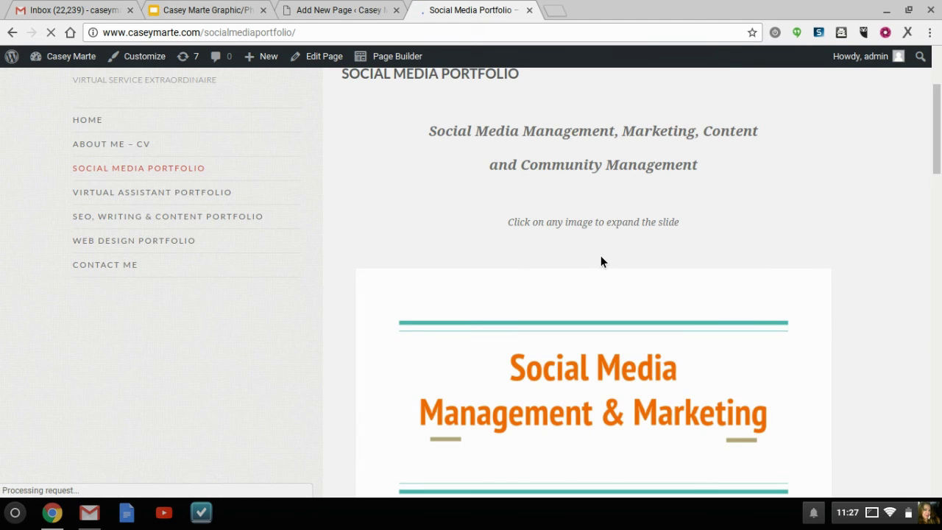
scroll(601, 262, "up", 3)
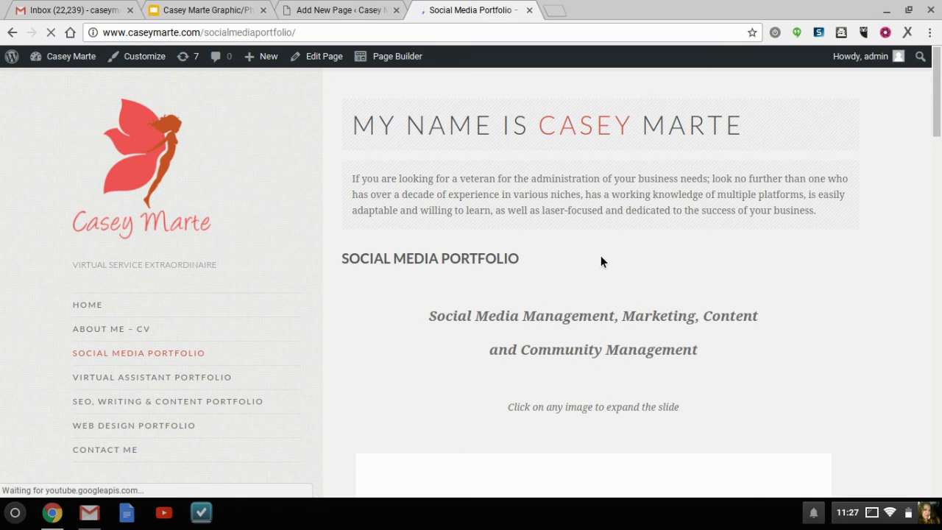
scroll(600, 255, "down", 2)
scroll(572, 254, "down", 3)
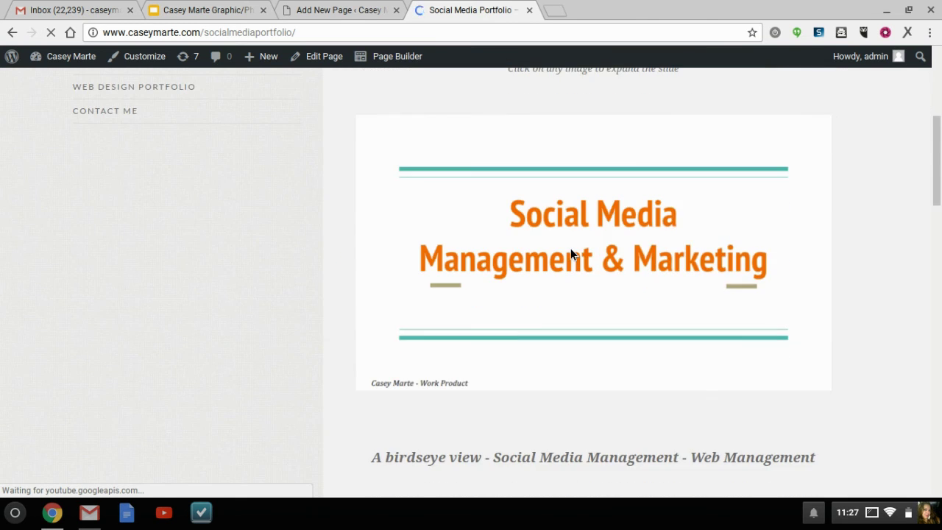
scroll(571, 254, "down", 4)
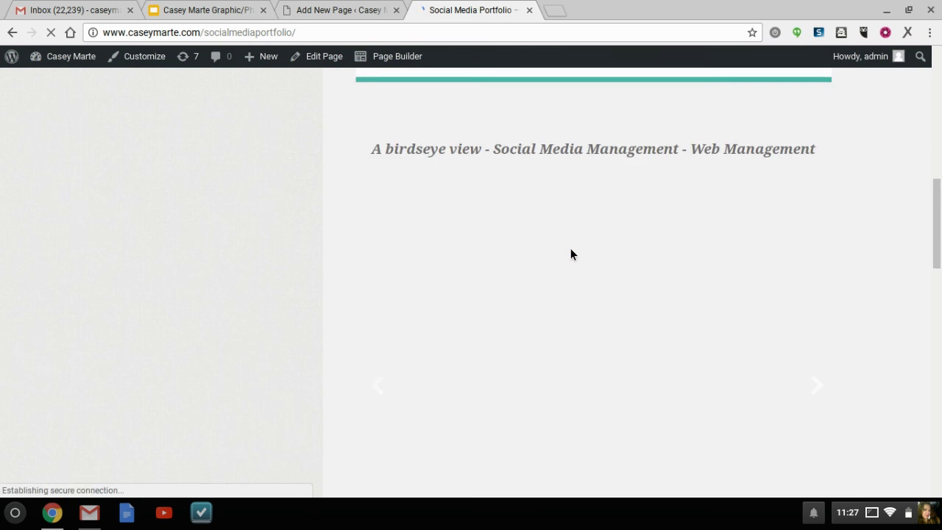
scroll(571, 253, "down", 3)
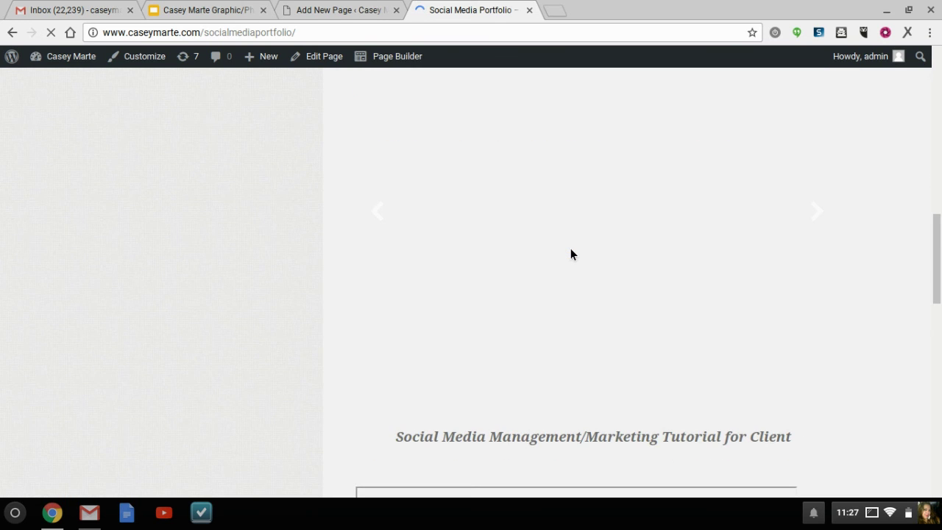
scroll(570, 254, "down", 2)
scroll(570, 254, "down", 2)
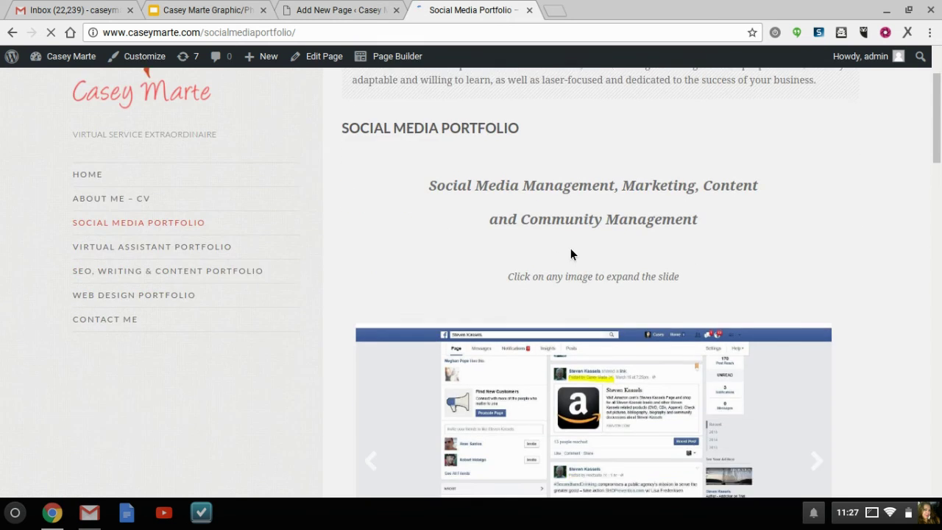
scroll(571, 252, "down", 4)
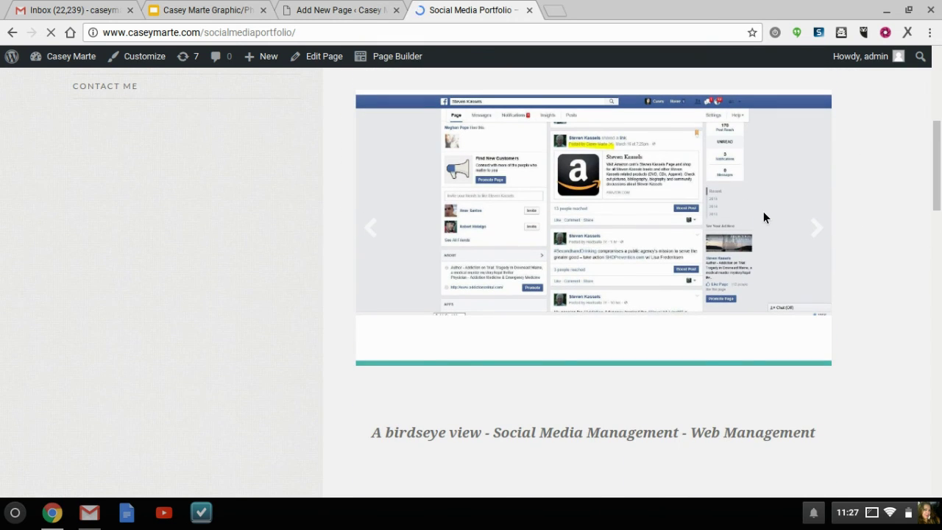
left_click(819, 230)
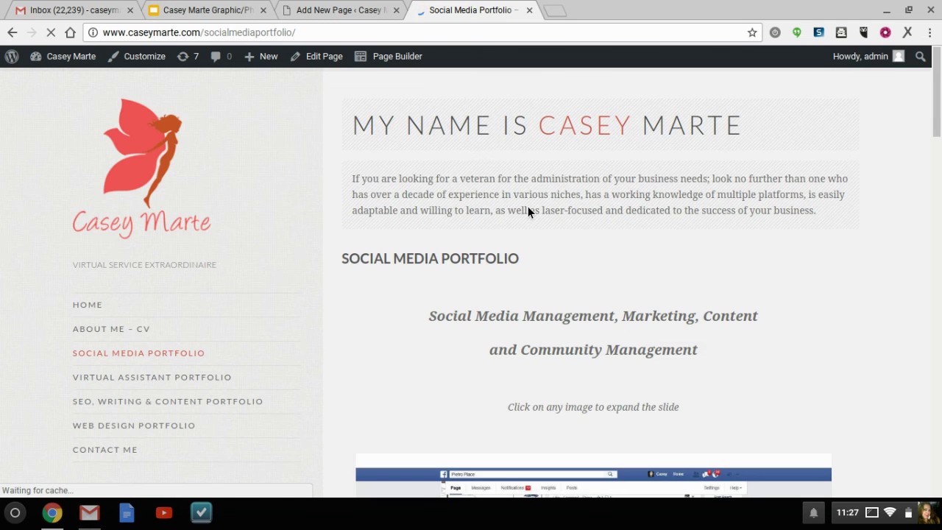
scroll(527, 211, "down", 8)
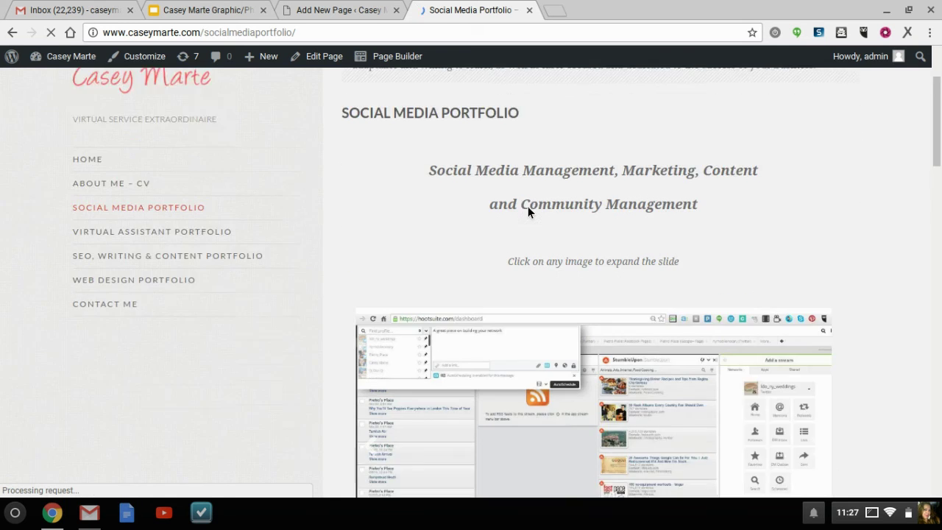
scroll(527, 211, "down", 4)
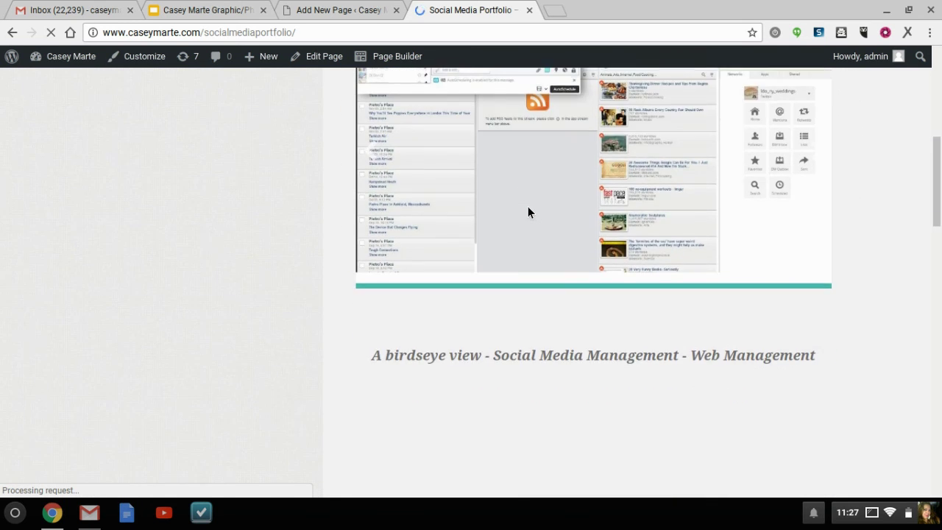
scroll(527, 206, "up", 2)
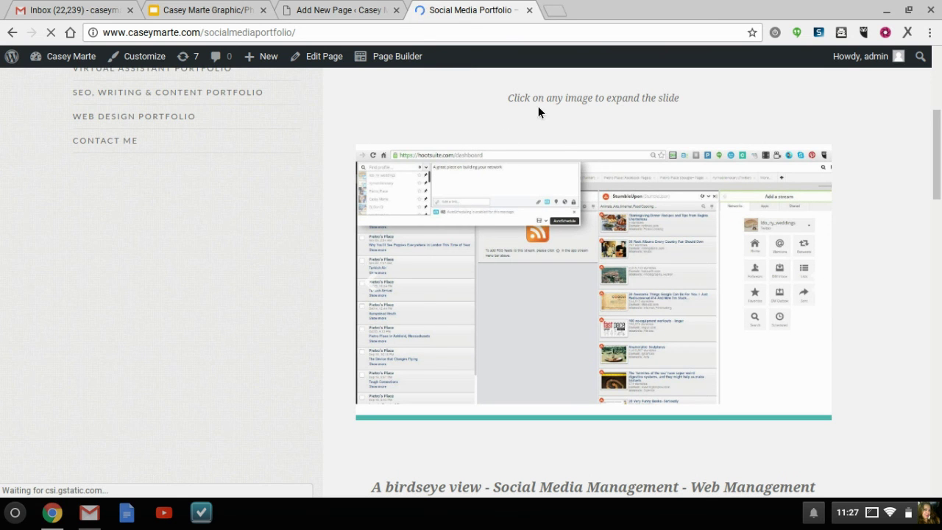
scroll(538, 106, "up", 4)
scroll(659, 350, "down", 1)
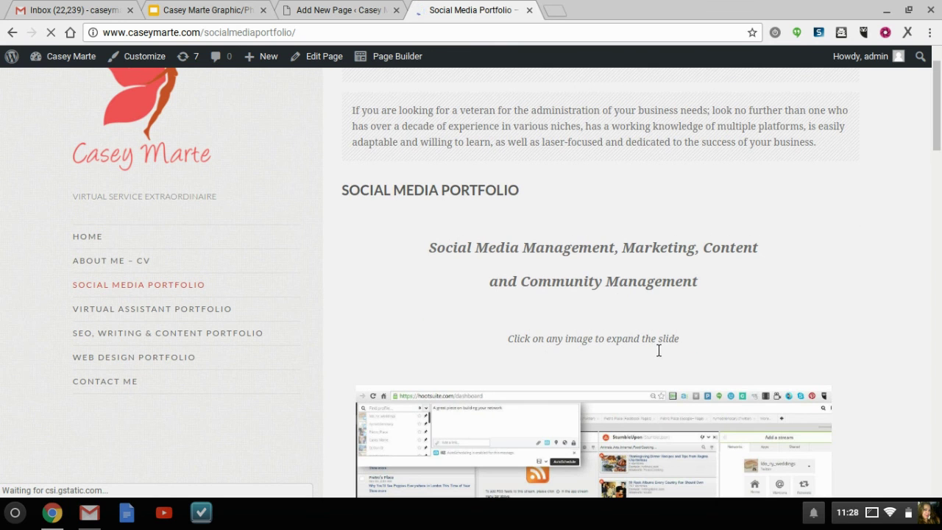
Copy the iframe code from the presentation's Publish to the web Embed options, then return to the WordPress draft.
left_click(323, 12)
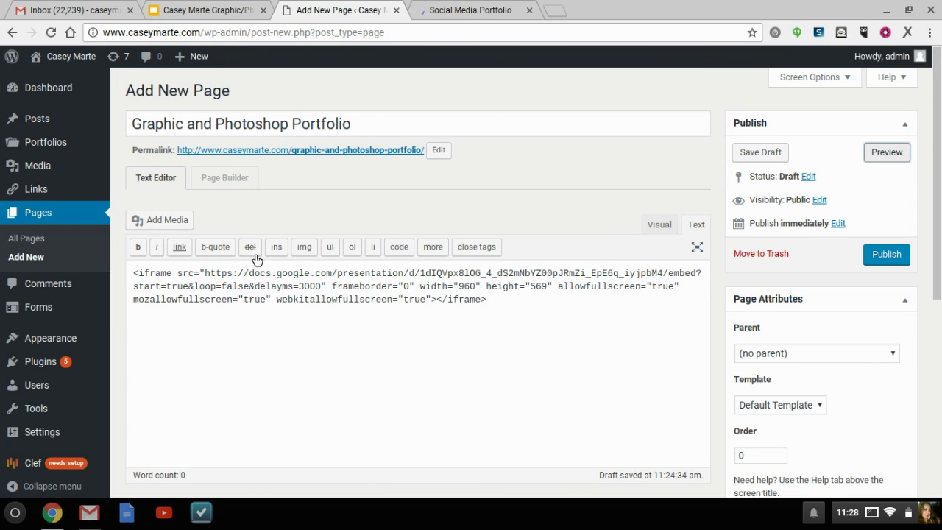
left_click(190, 13)
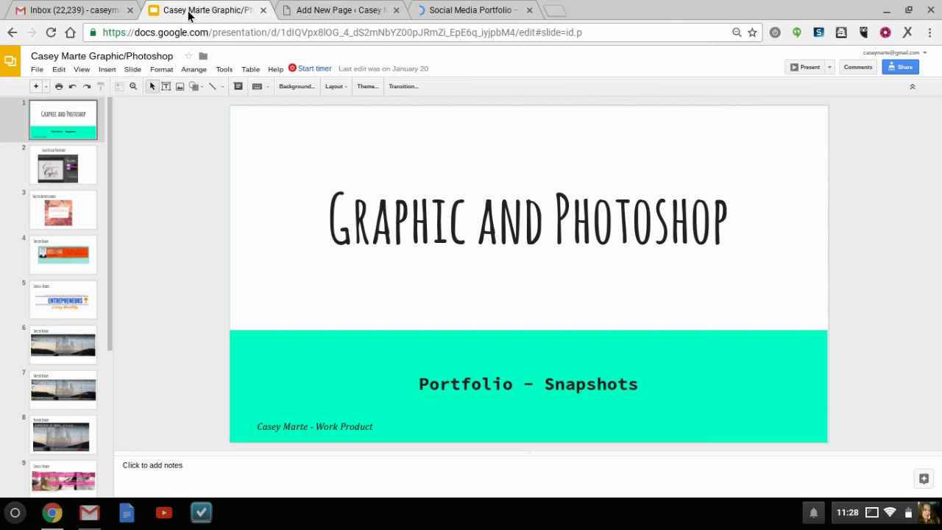
left_click(36, 73)
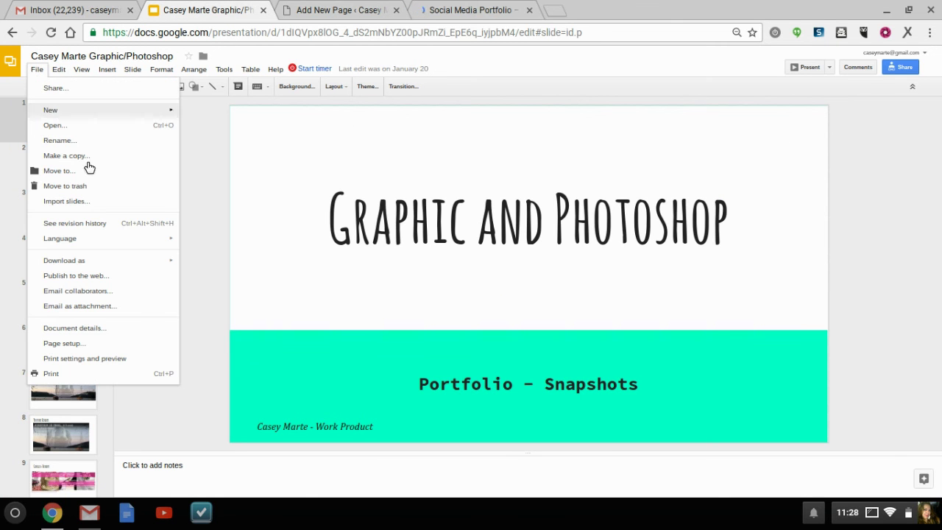
left_click(110, 283)
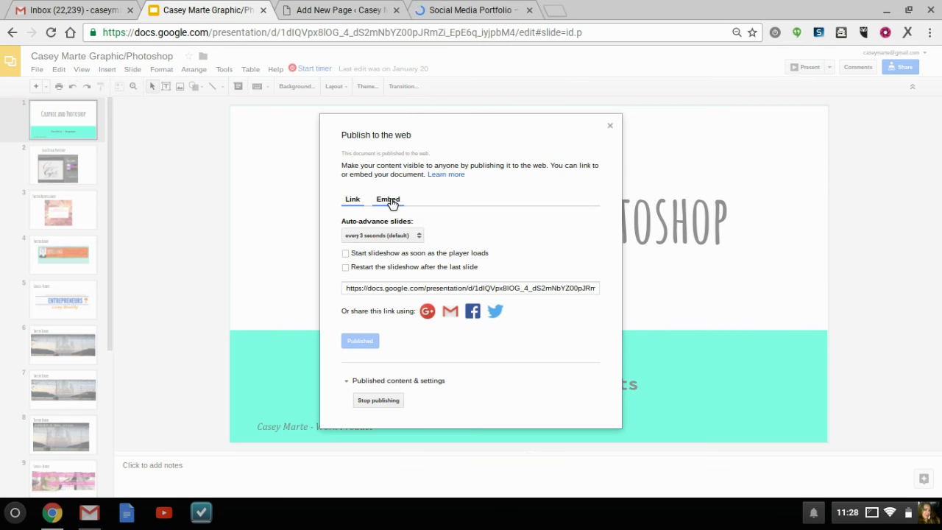
left_click(388, 200)
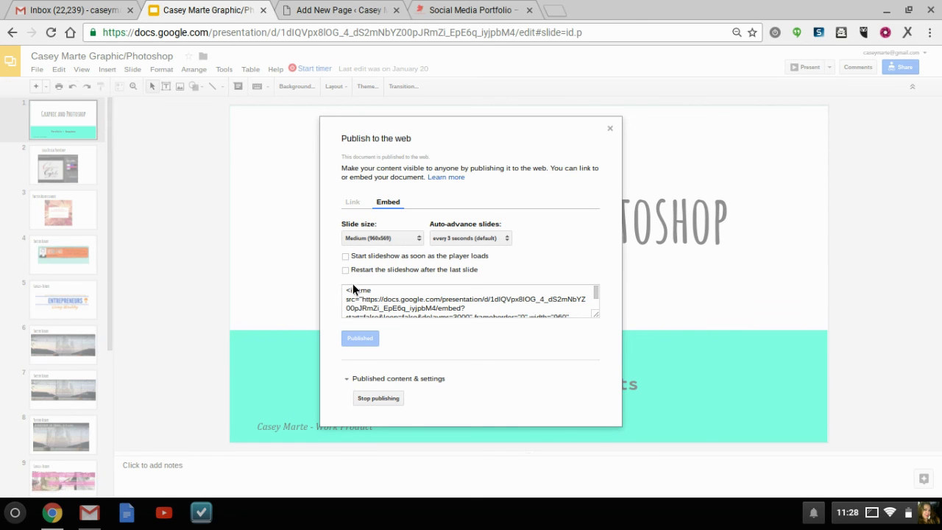
left_click(368, 303)
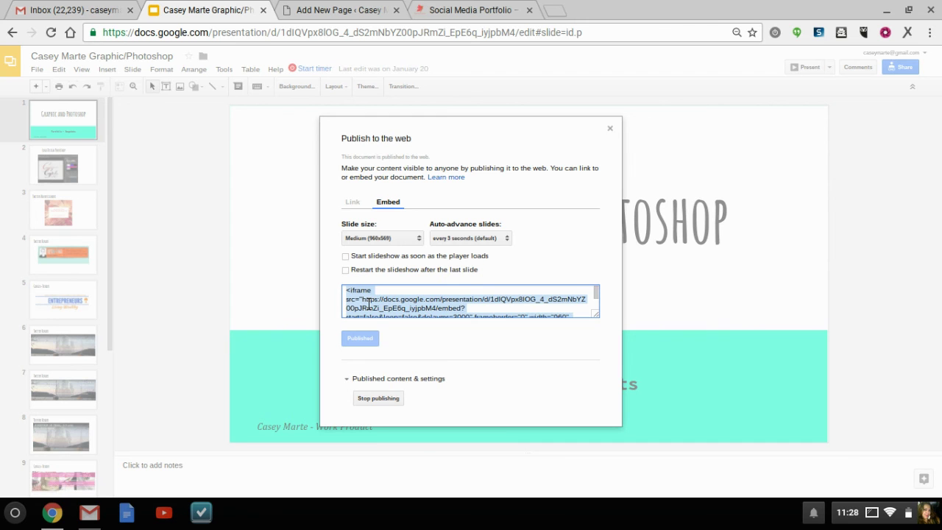
left_click(303, 10)
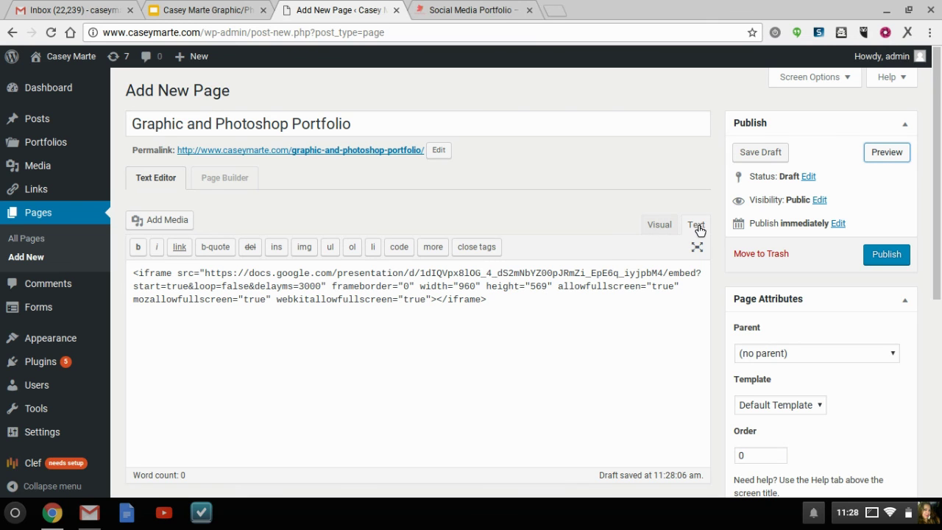
Check the slideshow embed in the Visual editor, switch back to Text, and publish 'Graphic and Photoshop Portfolio'.
left_click(663, 226)
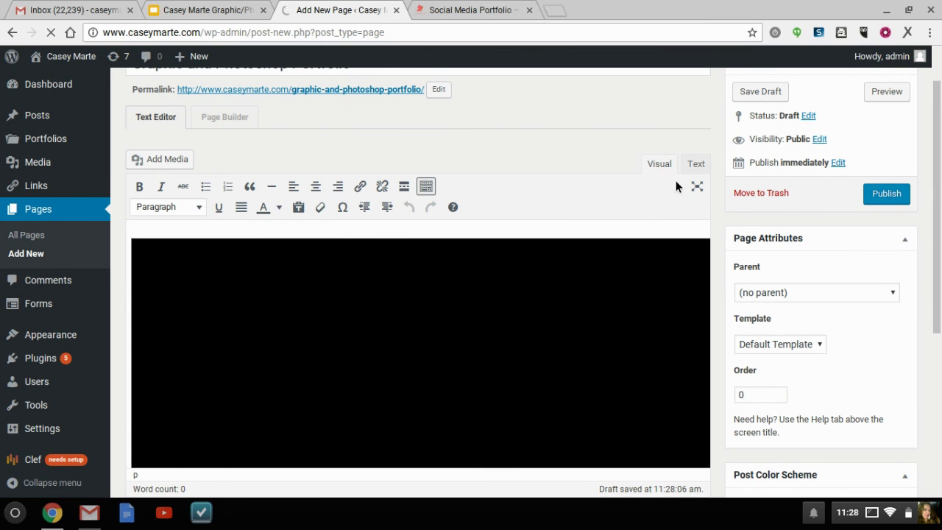
scroll(560, 310, "down", 3)
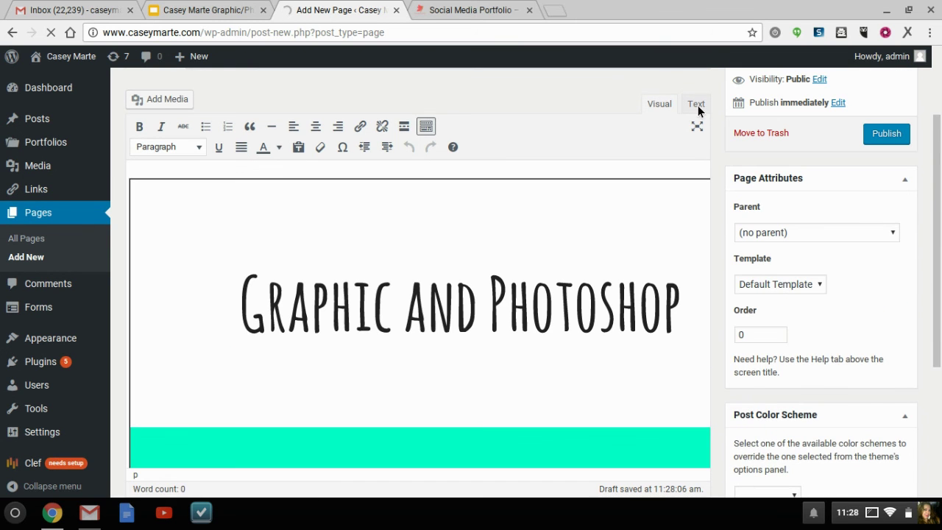
left_click(699, 105)
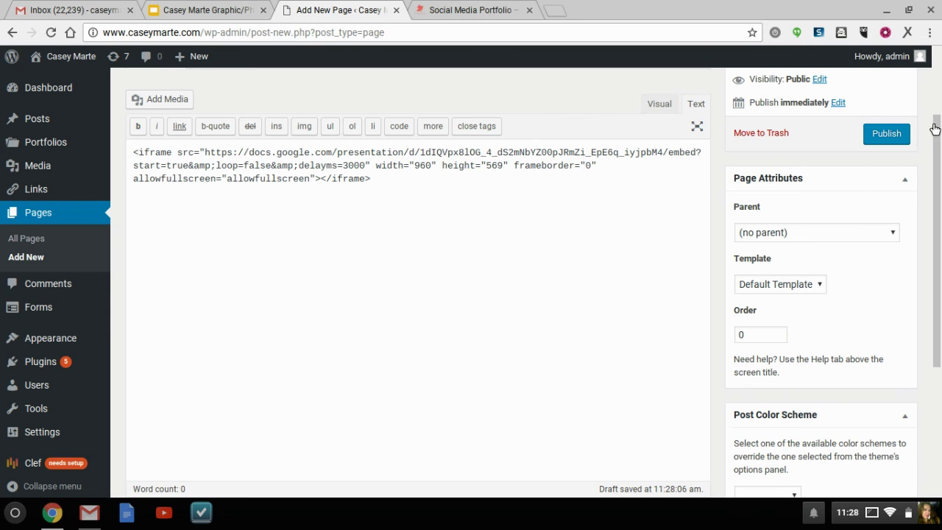
left_click(886, 134)
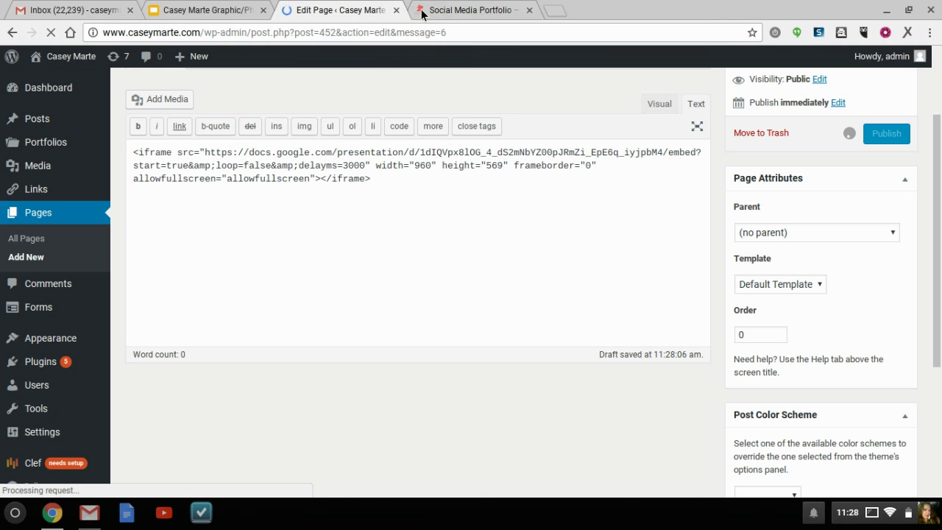
Close the Social Media Portfolio tab and select the new page's permalink address.
left_click(447, 13)
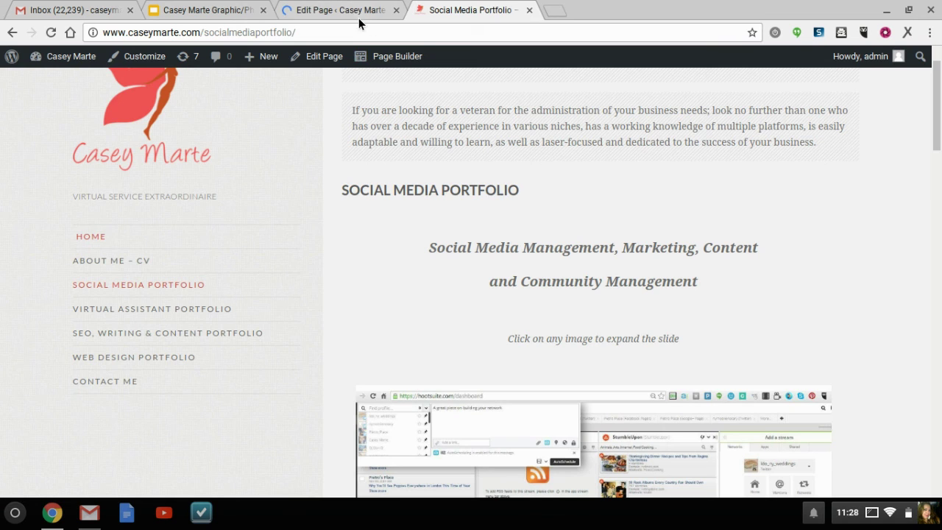
key("ctrl+w")
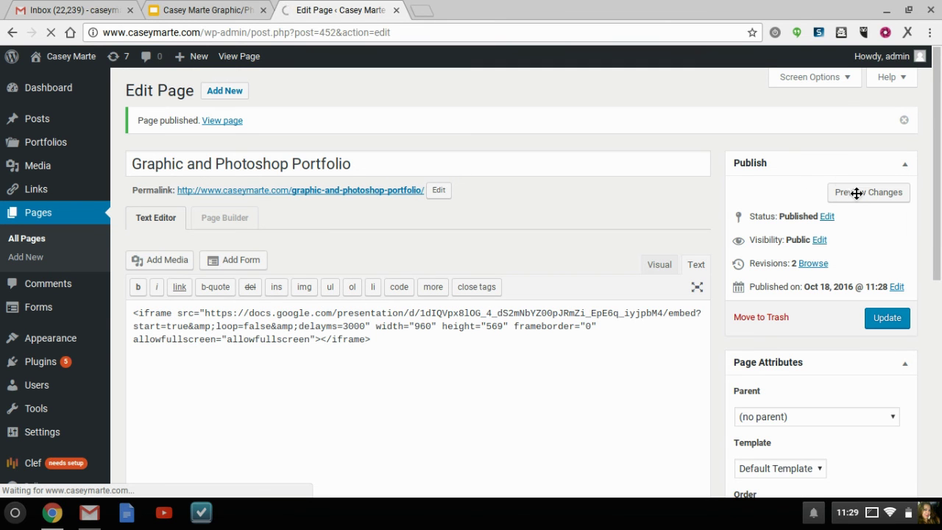
triple_click(383, 194)
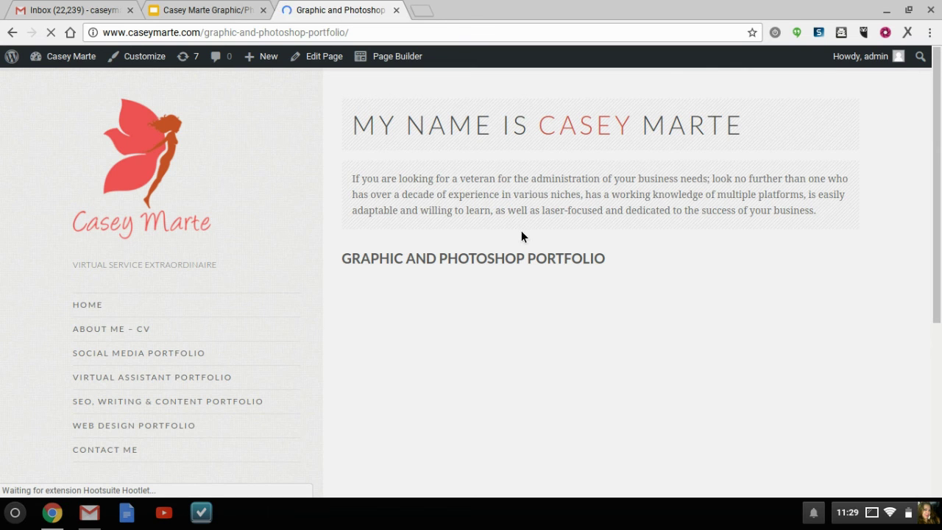
Watch the embedded Graphic and Photoshop slideshow auto-advance on the live portfolio page.
scroll(521, 232, "down", 2)
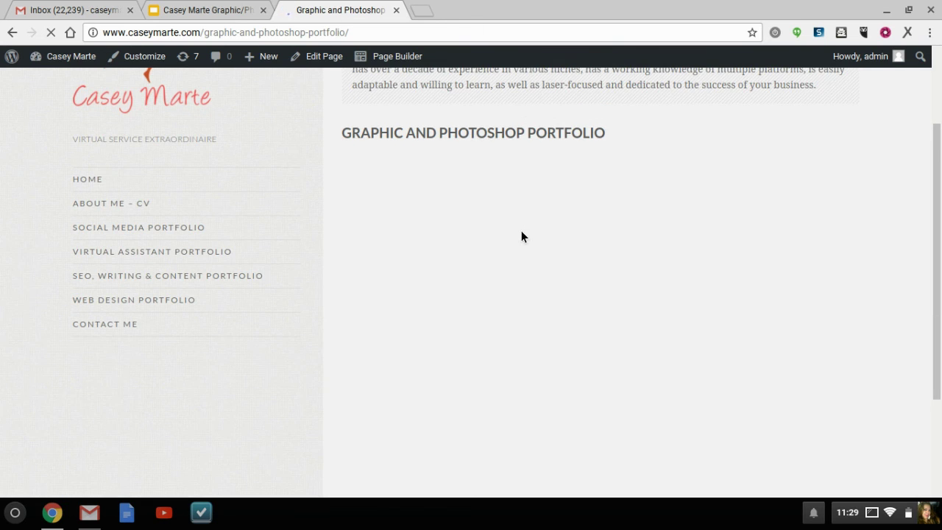
scroll(521, 237, "down", 1)
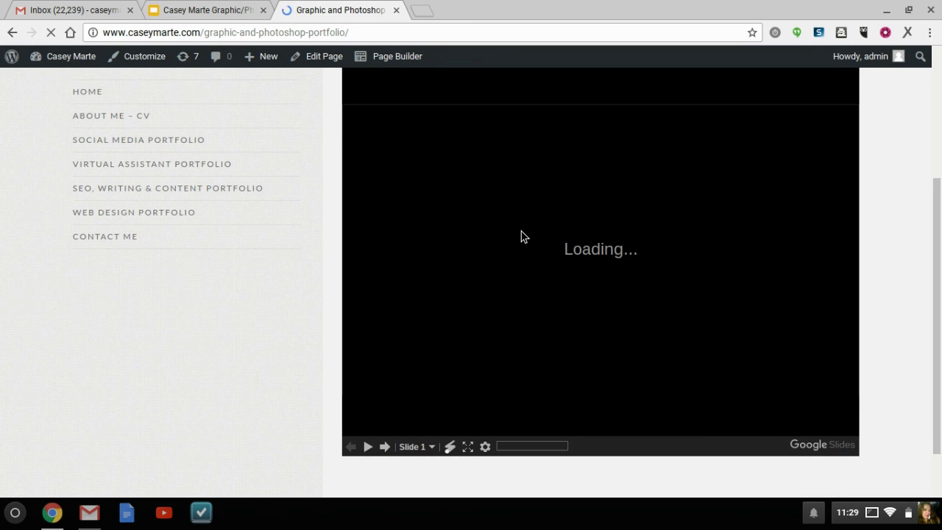
scroll(389, 431, "up", 1)
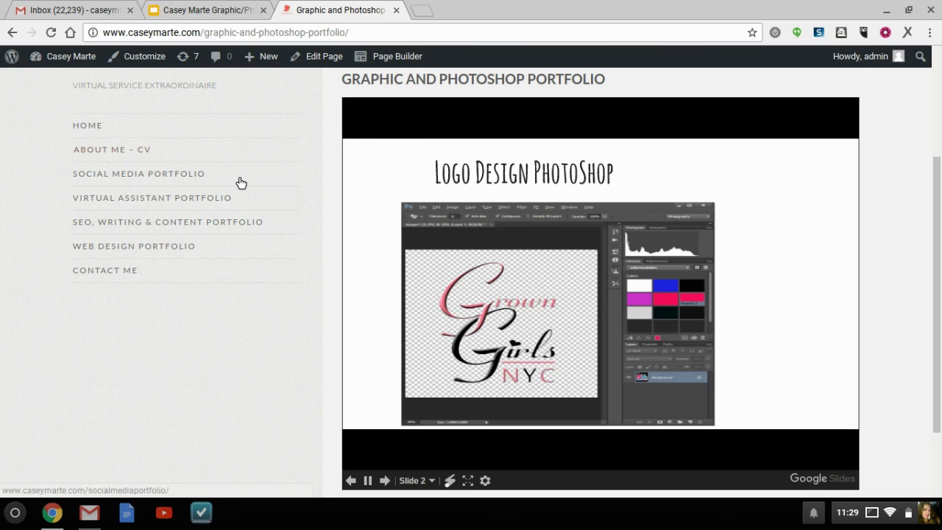
scroll(498, 295, "down", 2)
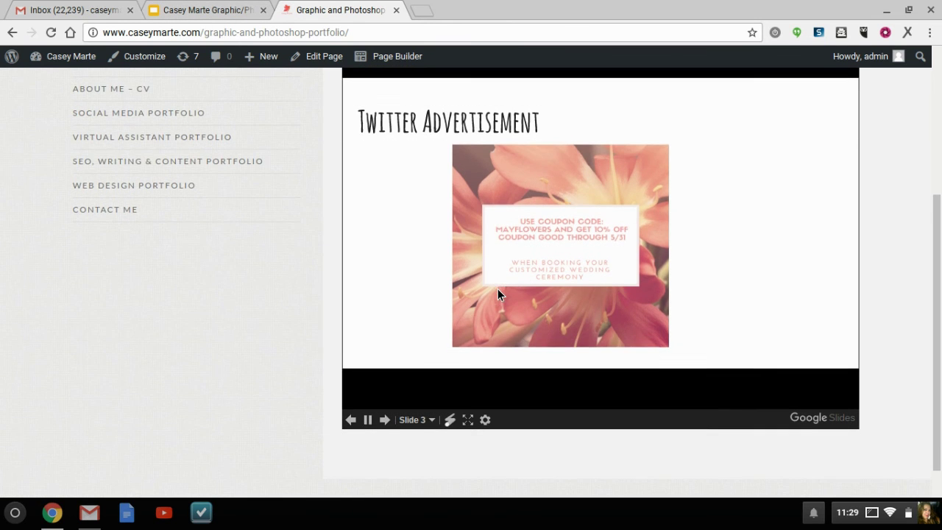
scroll(498, 291, "up", 1)
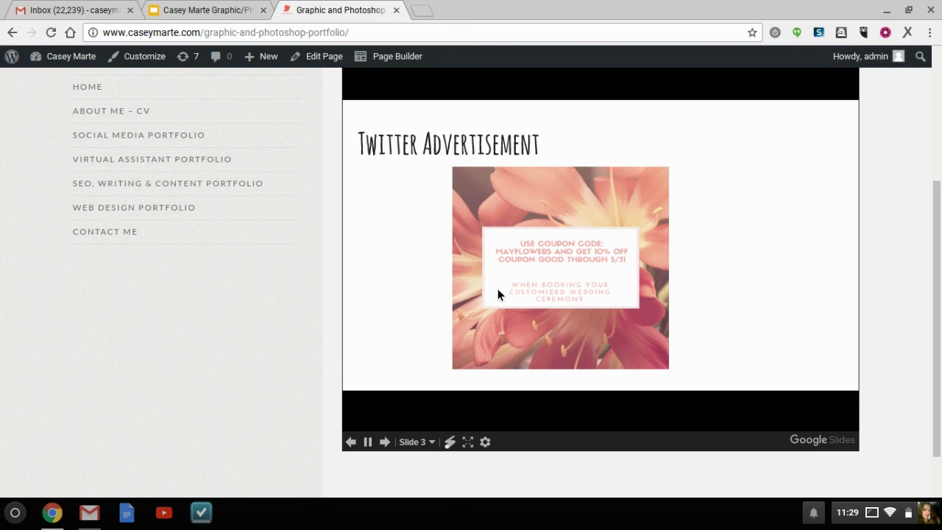
scroll(498, 293, "down", 1)
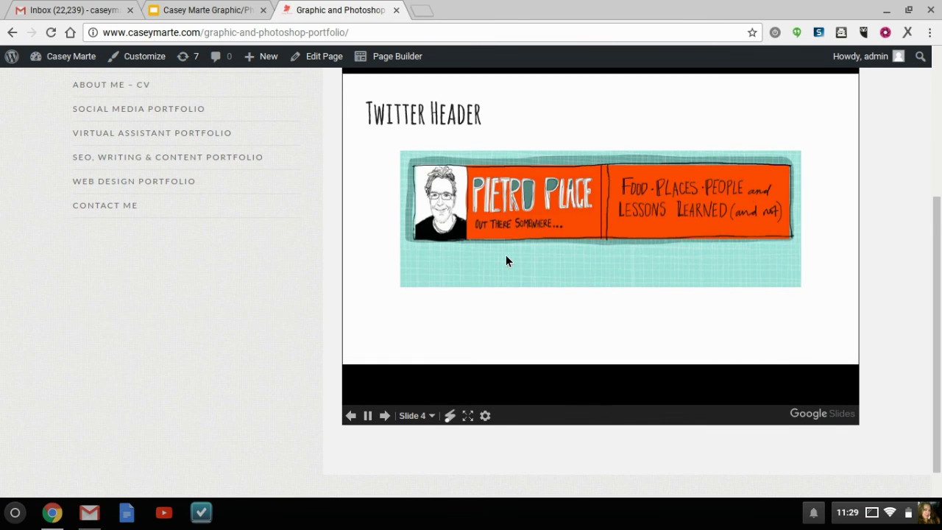
Return to the Google Slides presentation and close its Publish to the web dialog.
scroll(506, 260, "down", 1)
scroll(505, 261, "up", 8)
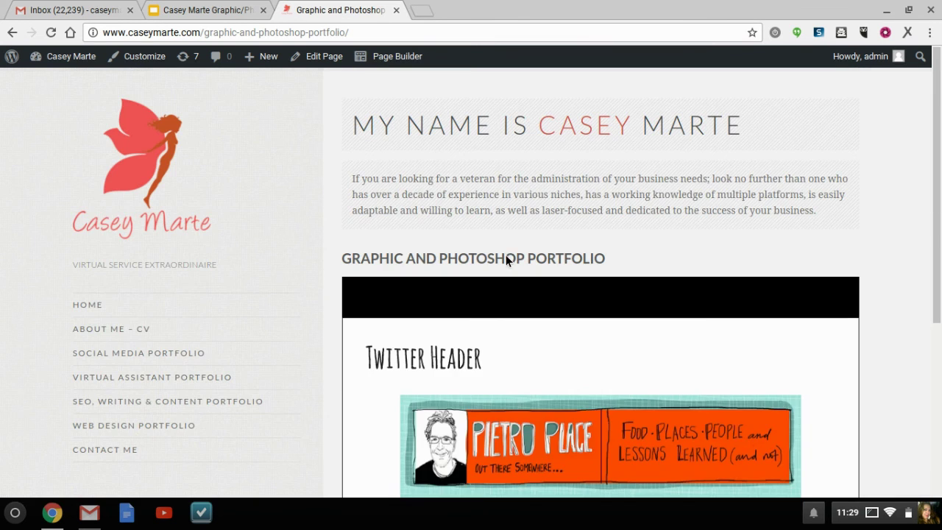
left_click(210, 16)
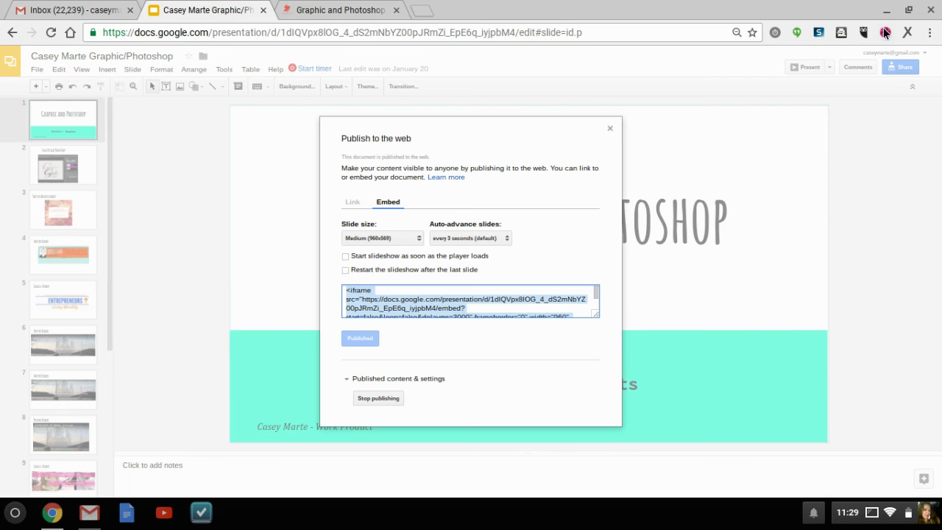
left_click(609, 129)
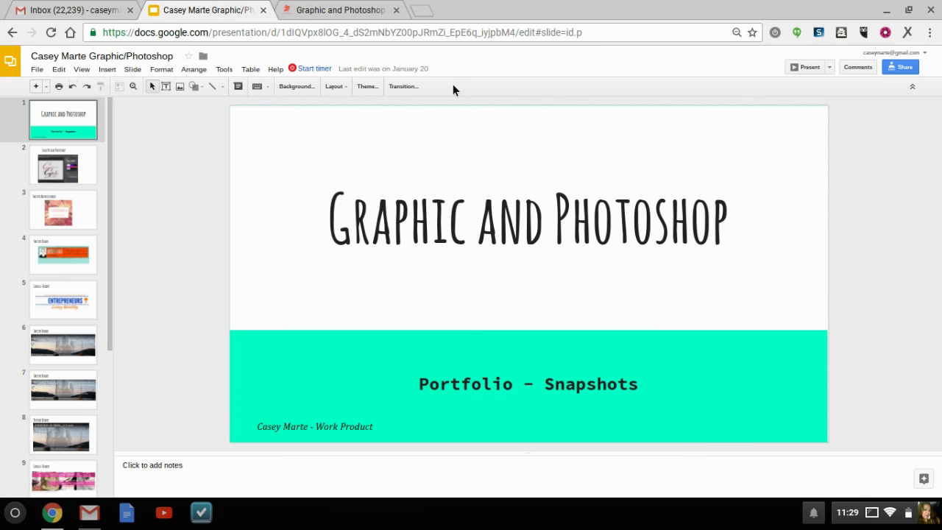